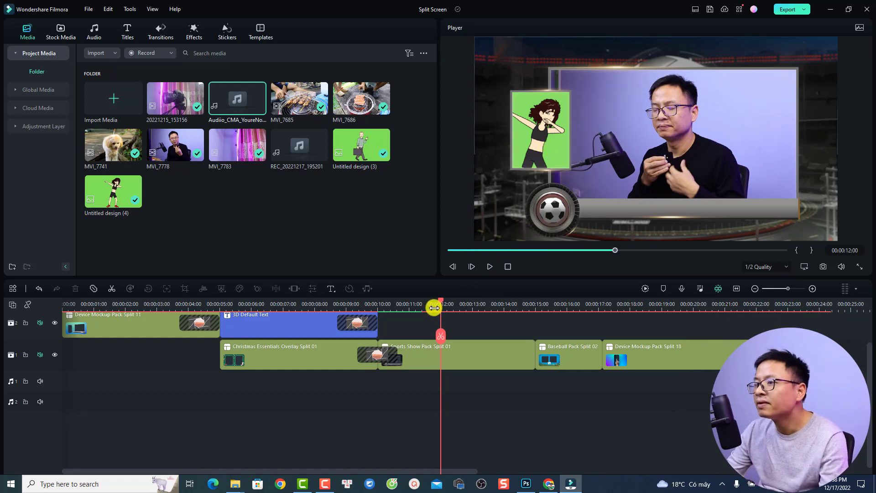
Step: Delete all clips from the timeline and return the playhead to the start
drag(440, 302, 664, 302)
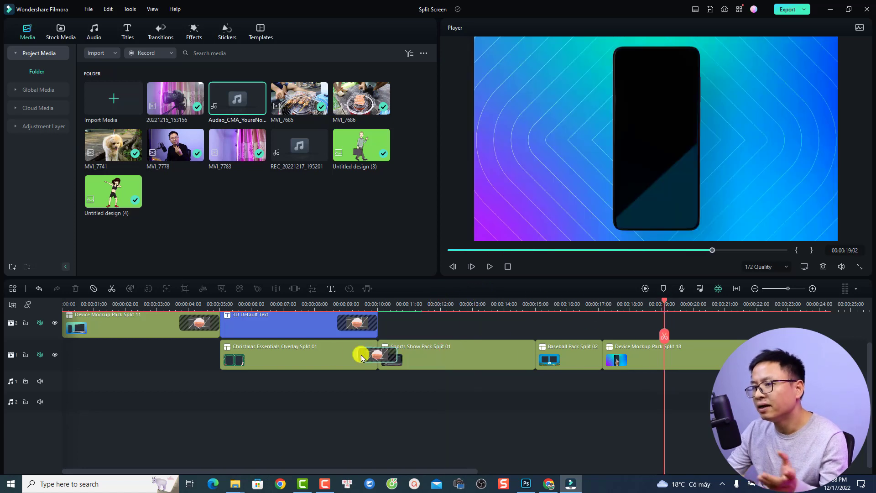
click(326, 355)
key(ctrl+a)
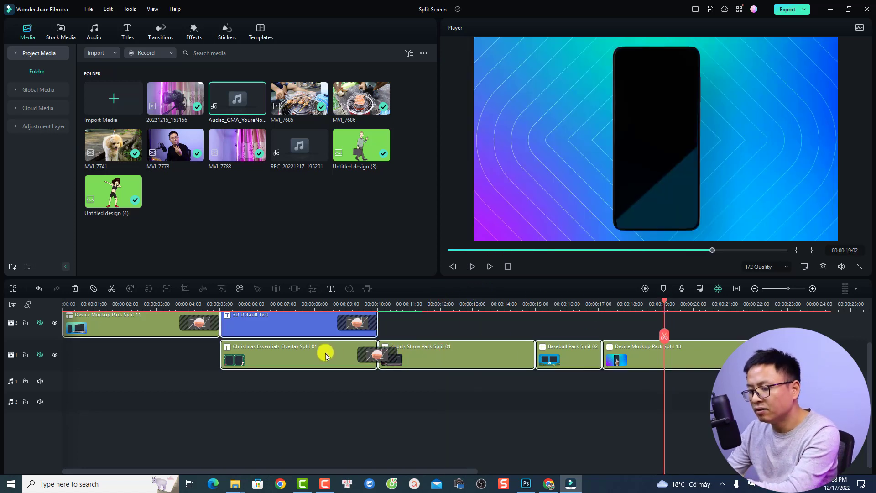
key(Delete)
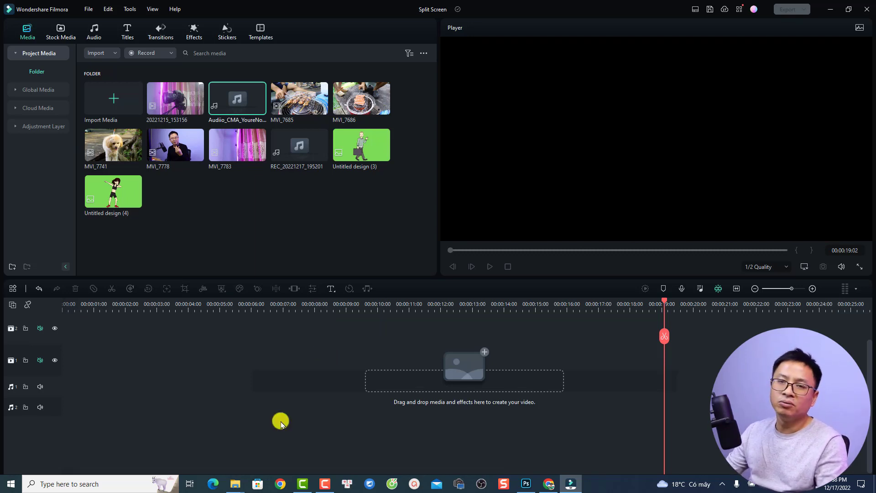
key(Home)
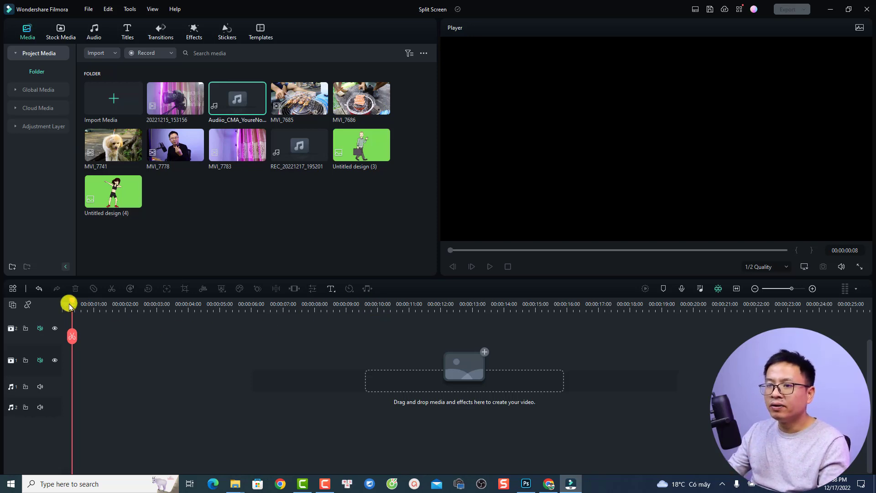
drag(73, 304, 58, 307)
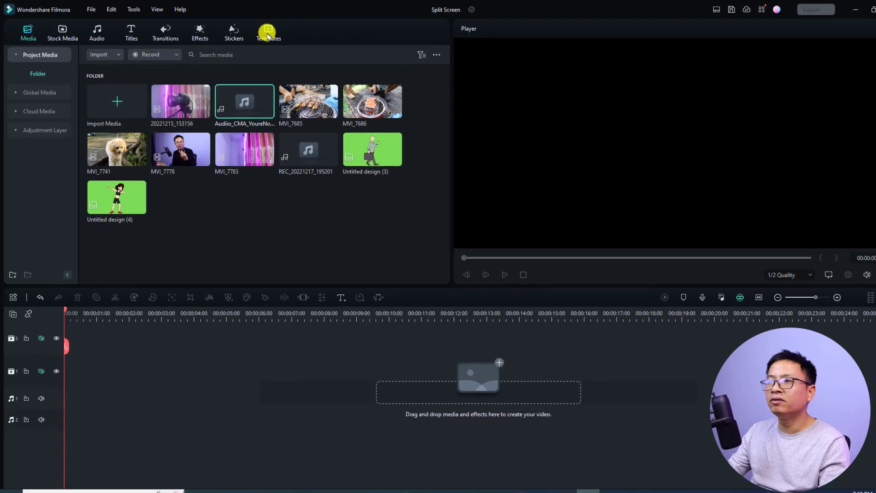
Step: Open the Basic category of the Split Screen templates
click(315, 42)
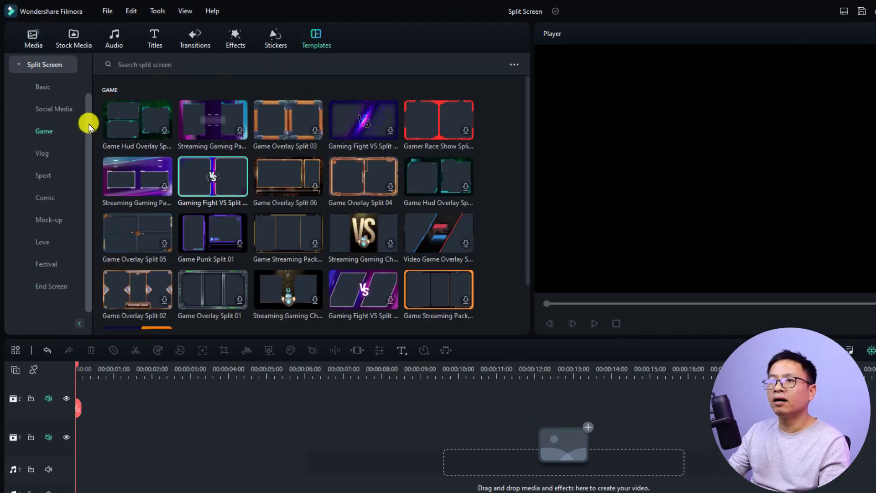
scroll(84, 125, up, 2)
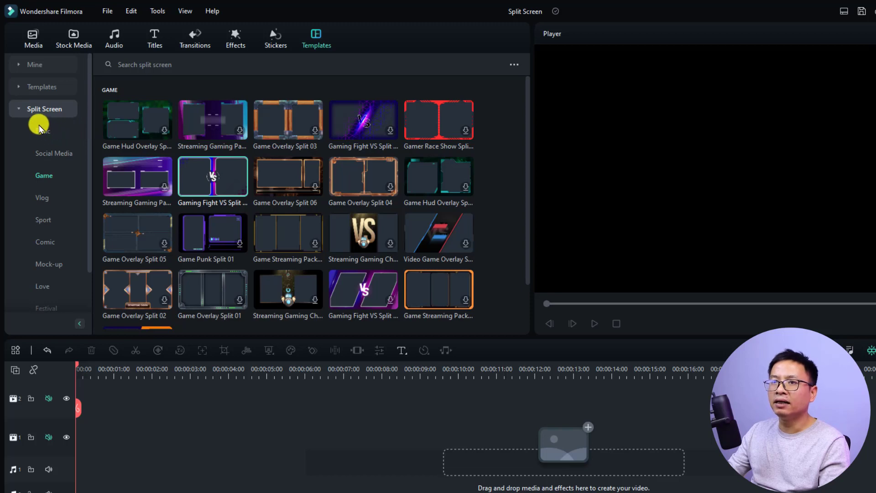
click(17, 110)
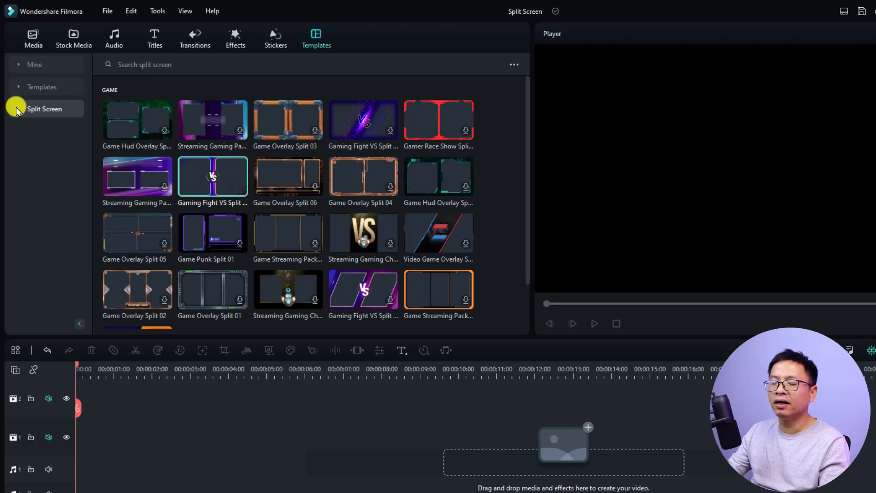
click(17, 110)
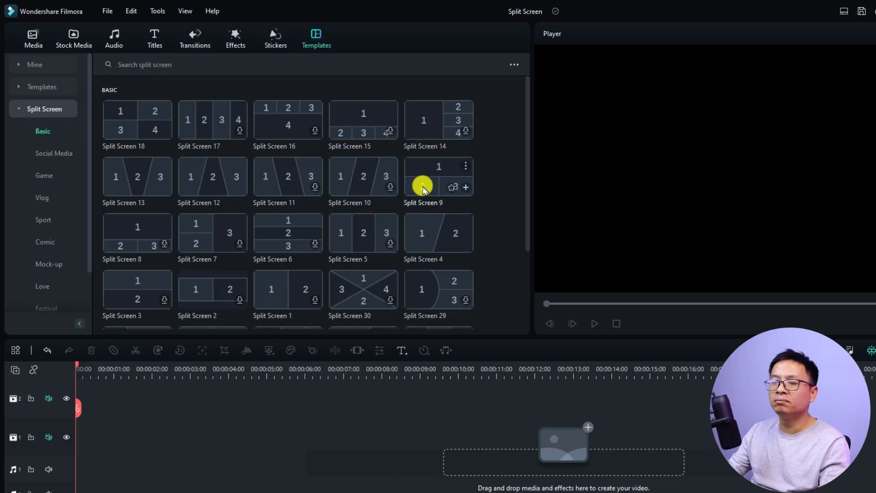
Step: Download the two-pane Split Screen 1 template and place it at the start of the first video track
scroll(423, 189, down, 2)
scroll(416, 172, up, 2)
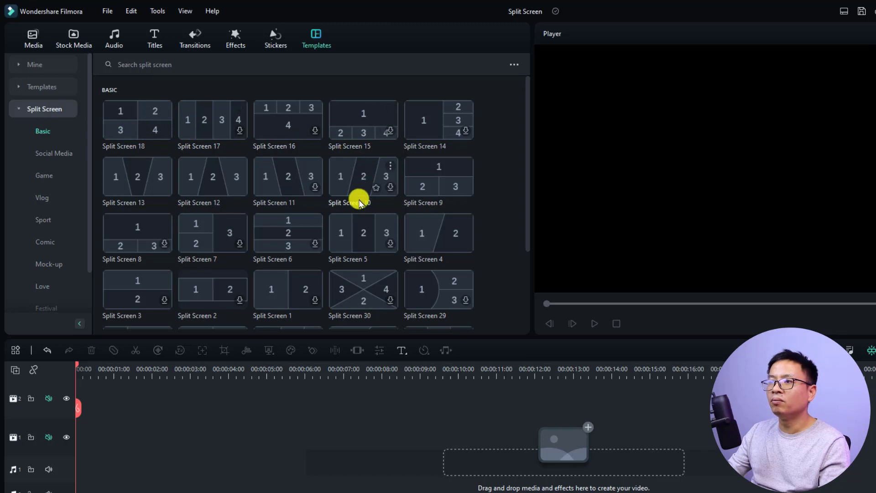
scroll(360, 202, down, 2)
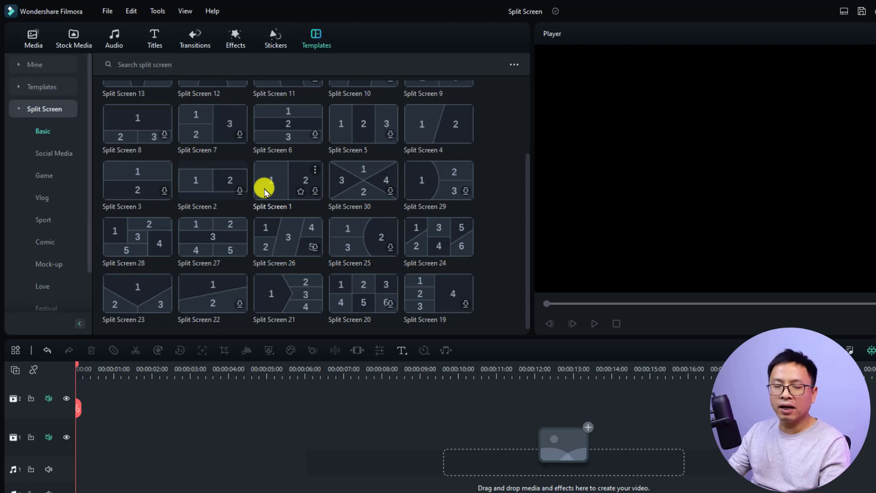
click(313, 194)
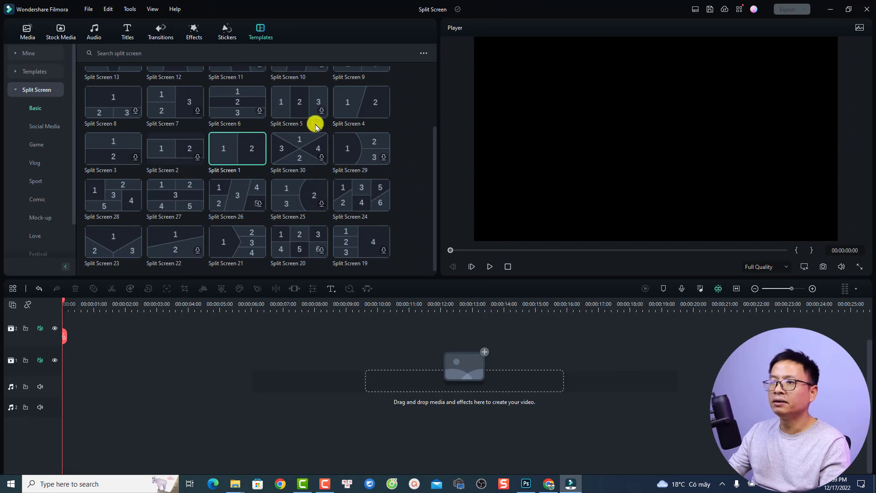
drag(234, 156, 69, 390)
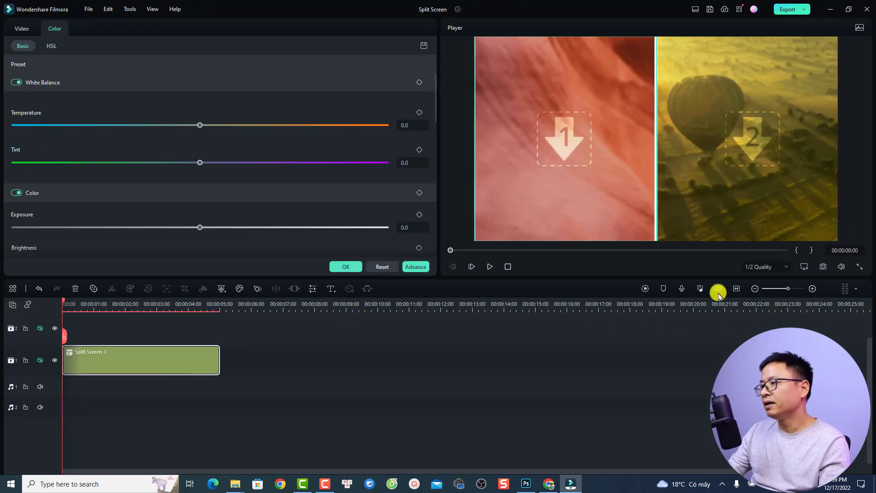
Step: Preview the opening and closing animations of the Split Screen 1 clip on the timeline
click(735, 289)
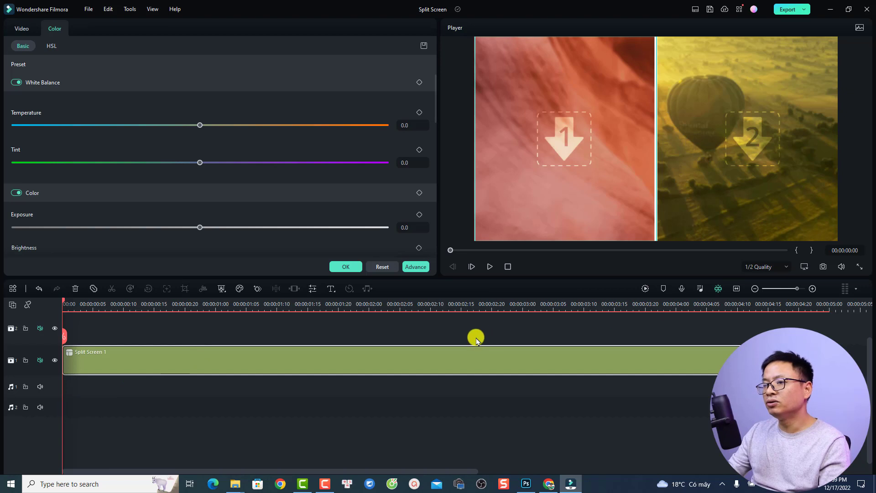
click(829, 307)
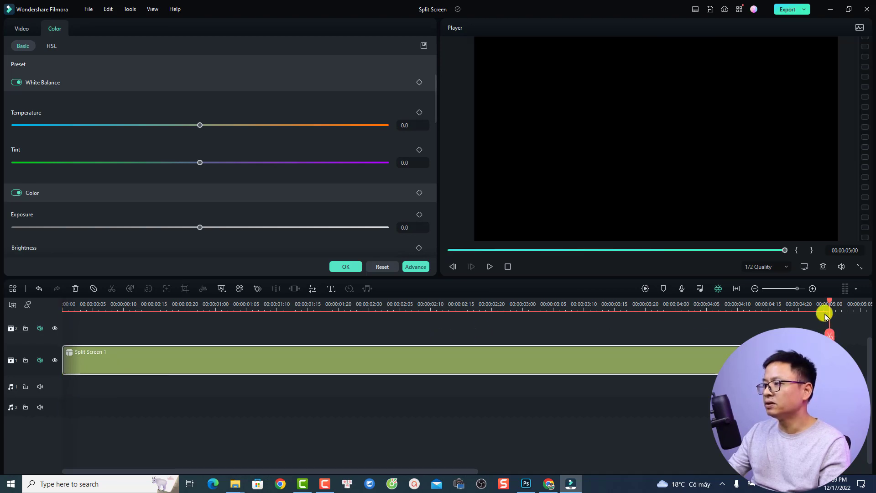
click(784, 306)
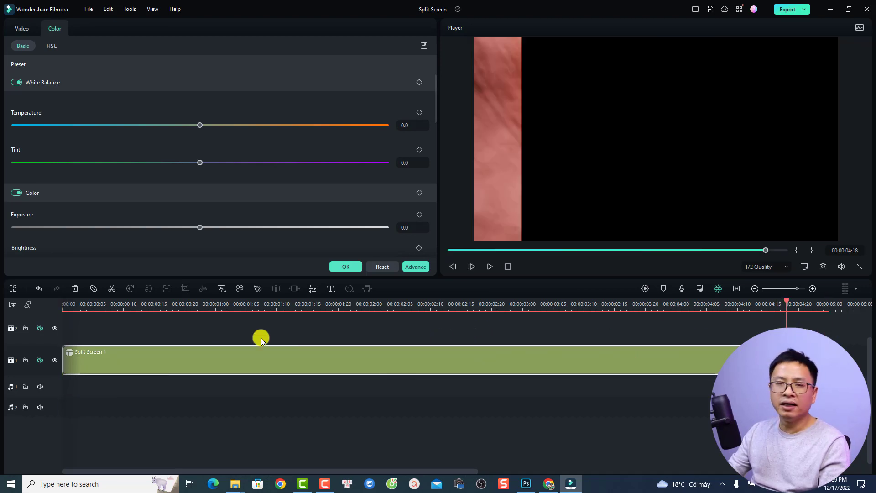
click(81, 305)
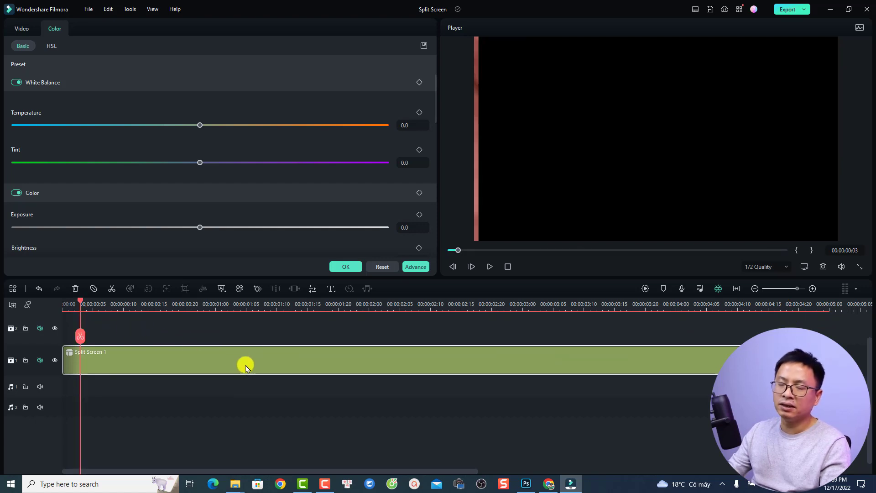
key(space)
key(space)
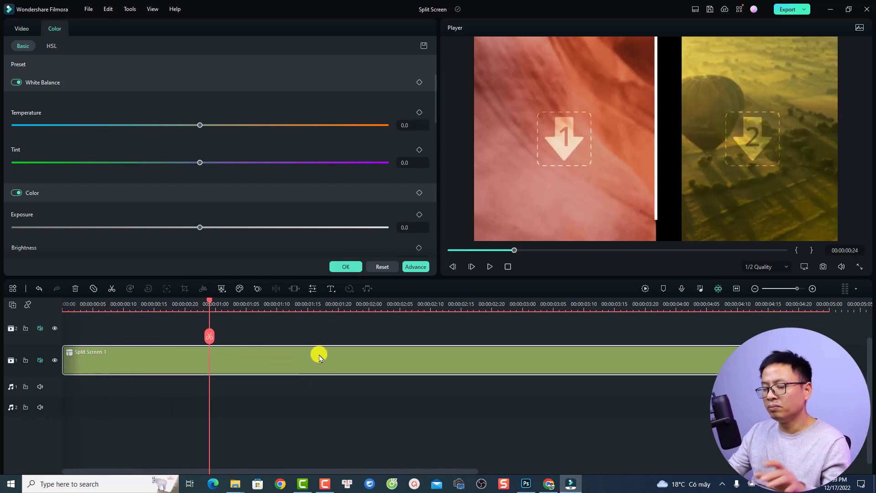
Step: Extend the Split Screen 1 clip to about 8 seconds, play part of it and close its color settings
scroll(319, 357, down, 1)
scroll(320, 357, down, 4)
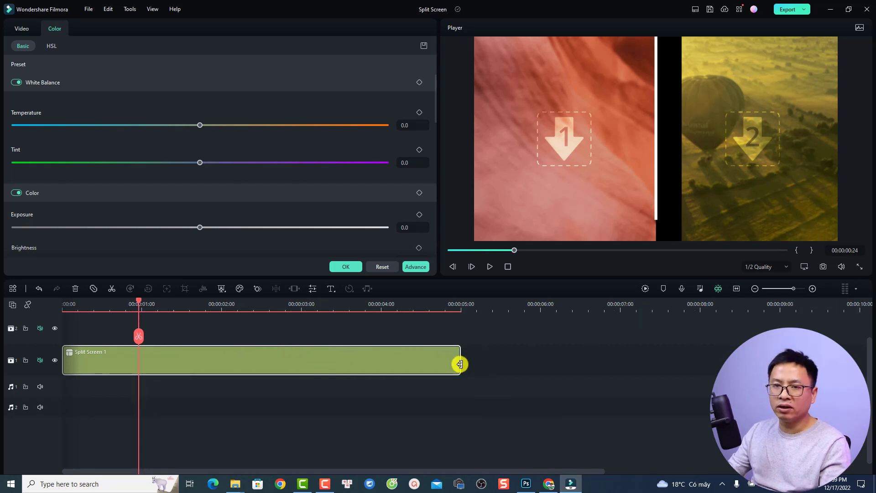
drag(460, 363, 704, 359)
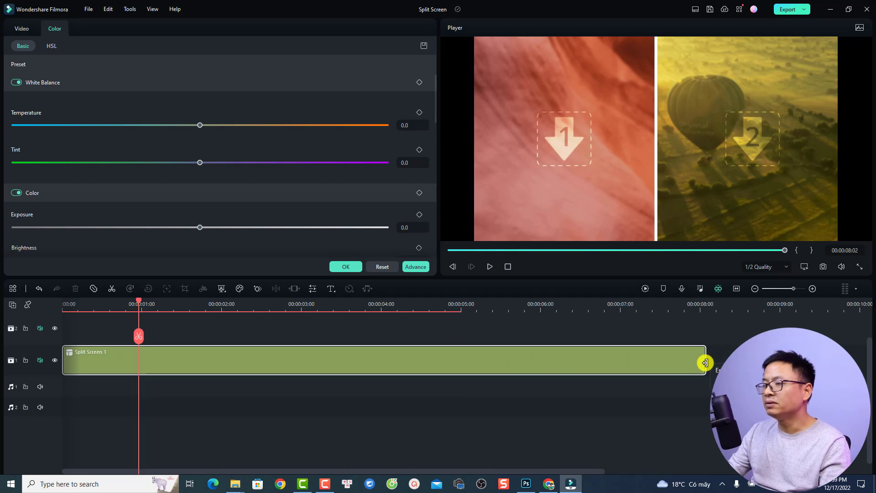
key(space)
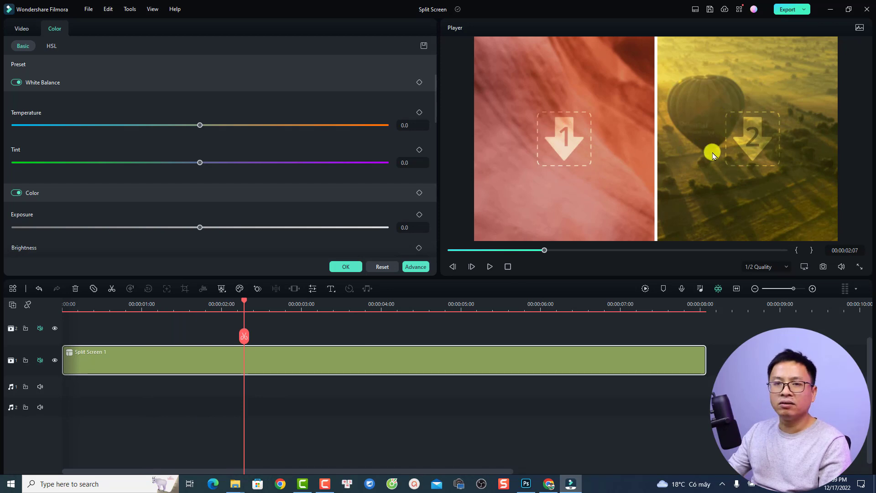
click(340, 266)
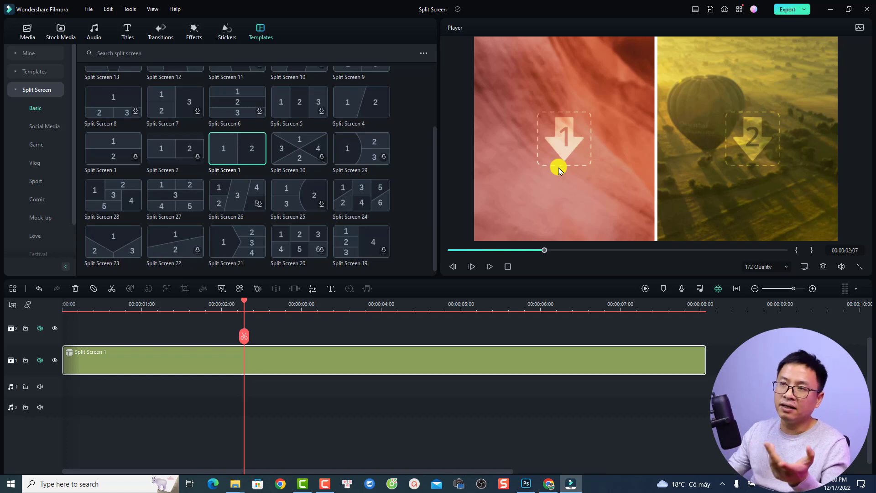
Step: Preview the dog video MVI_7741 from the project media
click(29, 34)
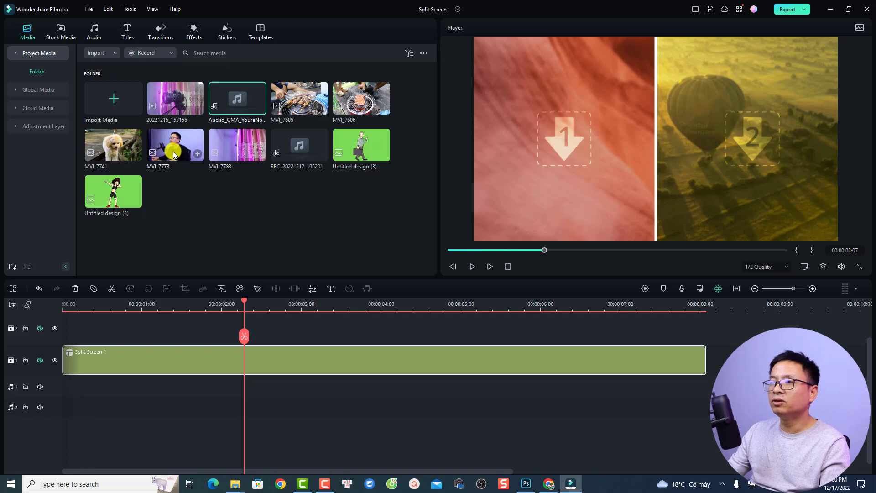
double_click(105, 150)
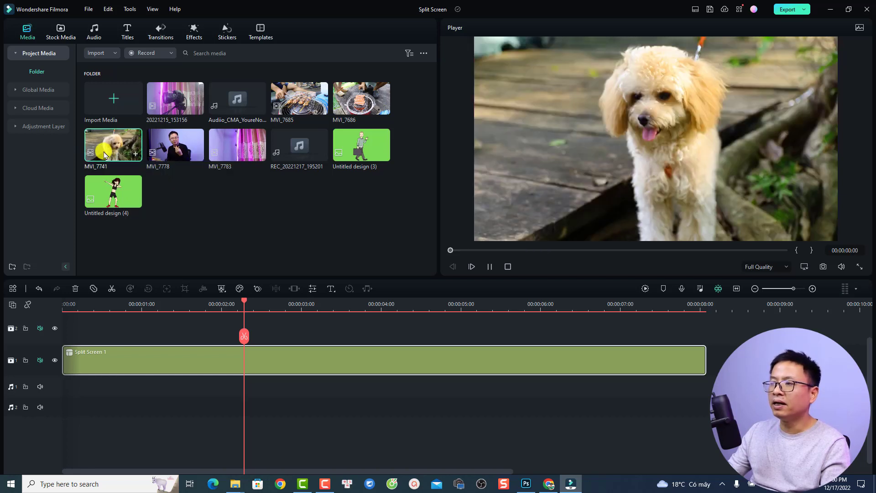
key(space)
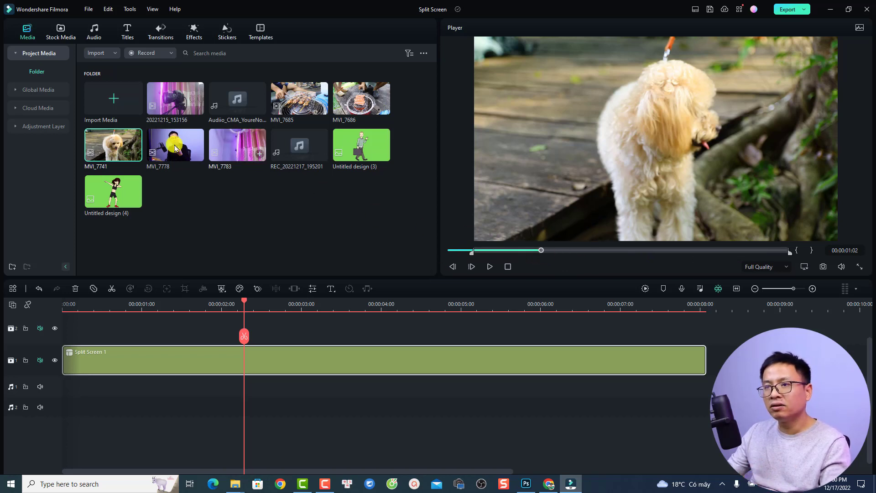
Step: Fill pane 1 of the split screen with MVI_7741 and pane 2 with MVI_7778
click(286, 331)
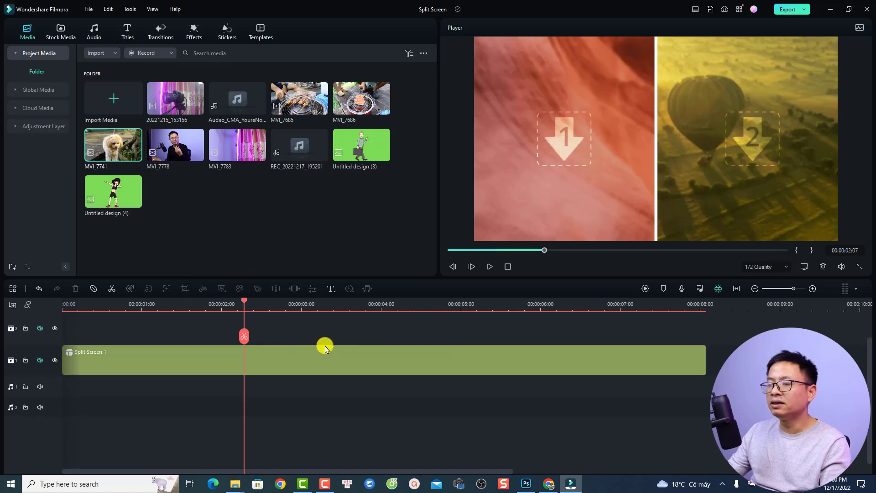
click(491, 162)
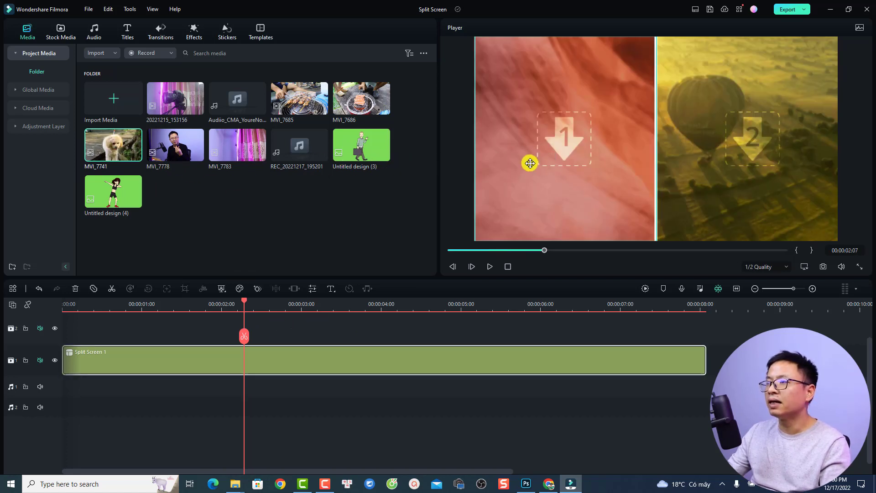
drag(530, 163, 529, 165)
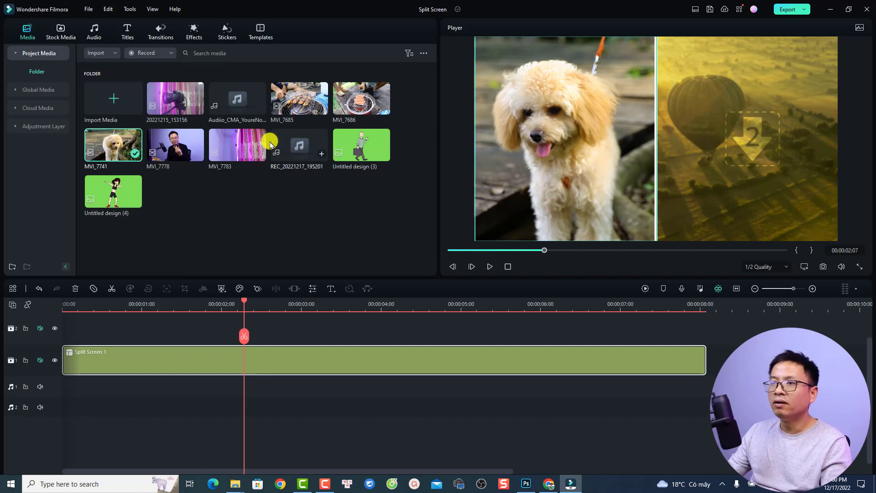
drag(165, 155, 699, 196)
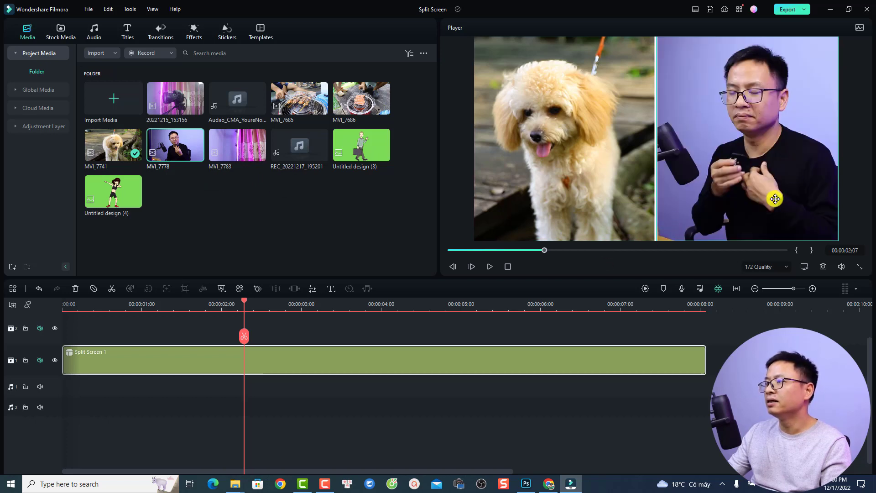
Step: Play the filled split screen from the start of the timeline to check both videos
click(65, 303)
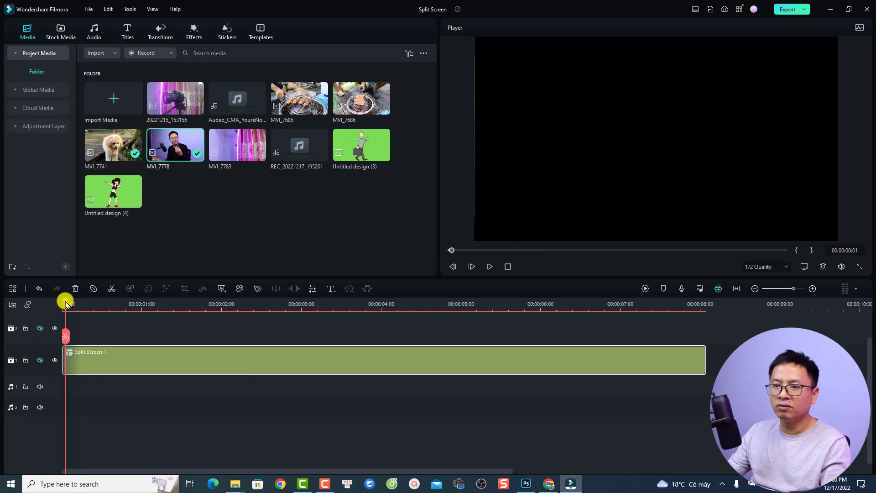
drag(65, 303, 49, 299)
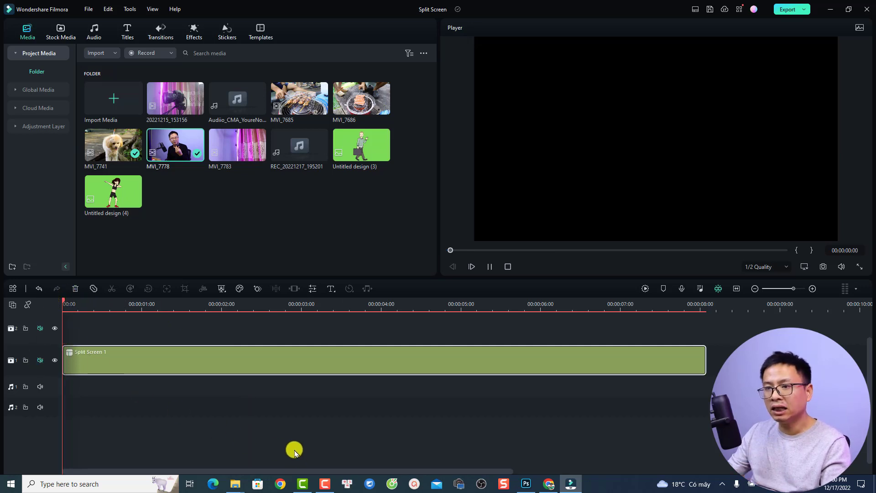
key(space)
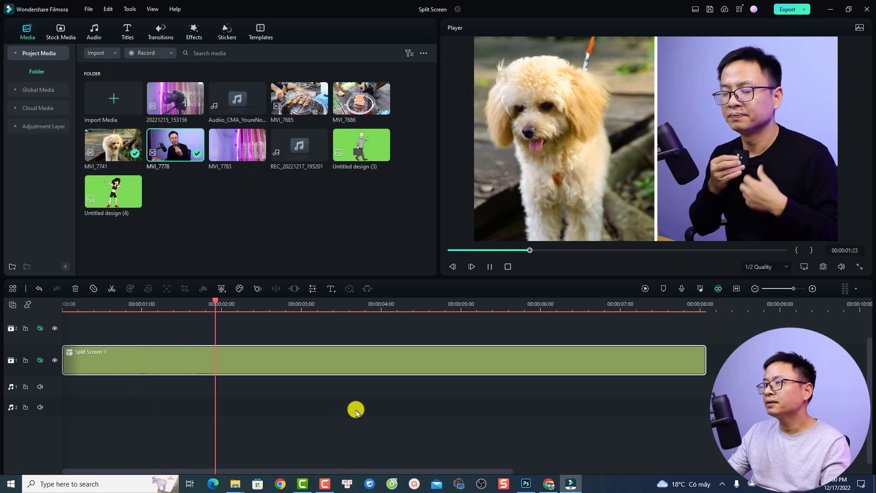
key(space)
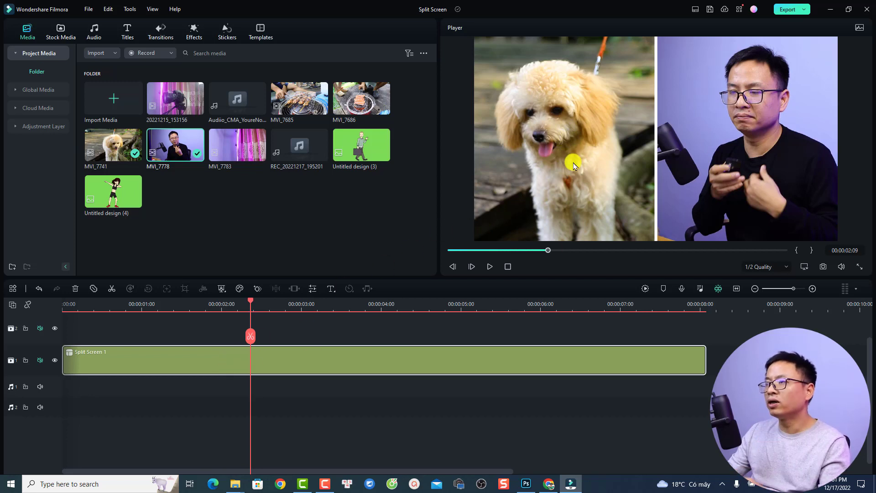
Step: Resize the dog clip so it fills pane 1 of the split screen, and mute its audio
click(566, 147)
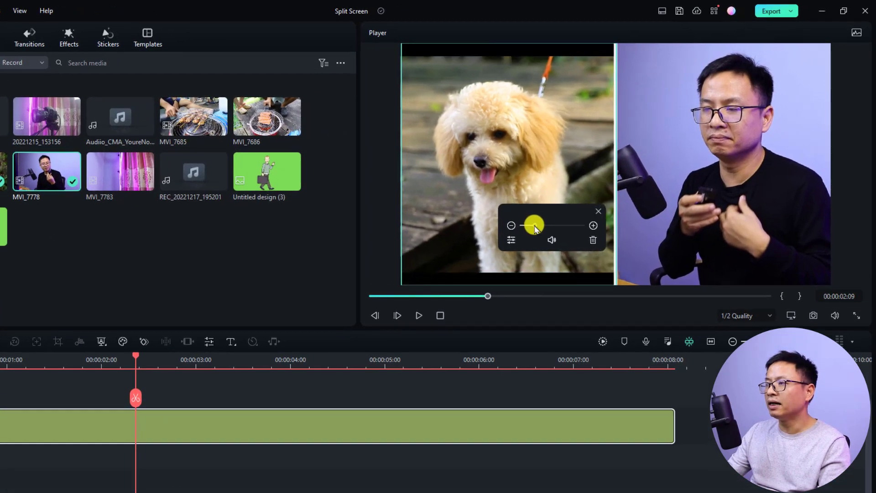
mouse_move(537, 226)
mouse_down()
mouse_move(563, 225)
mouse_move(532, 229)
mouse_up()
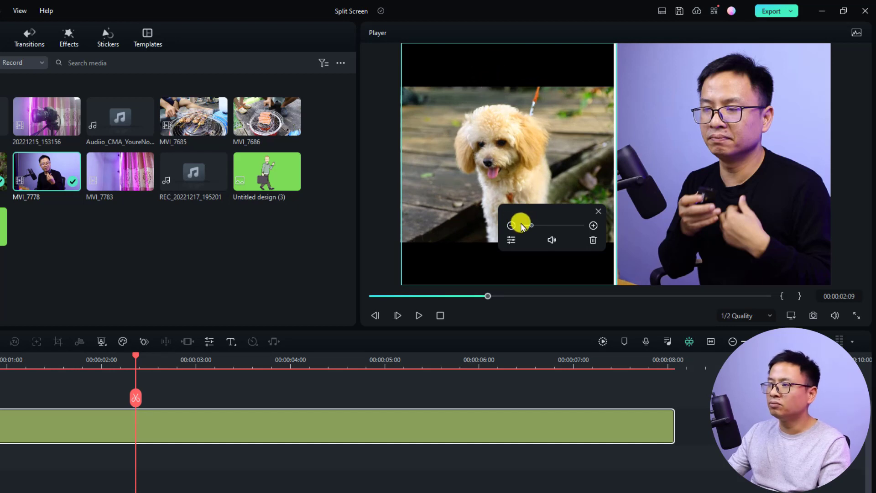
drag(530, 226, 539, 226)
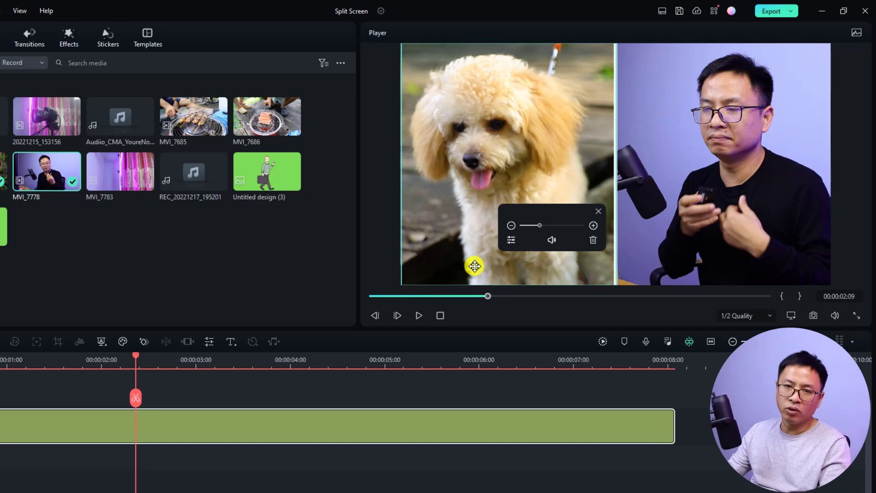
click(551, 239)
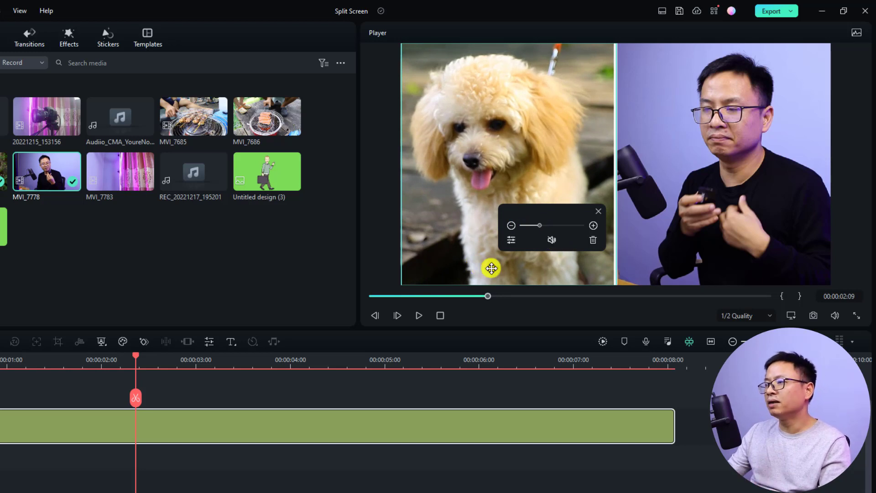
Step: Remove the dog clip from pane 1 and undo the removal
click(593, 240)
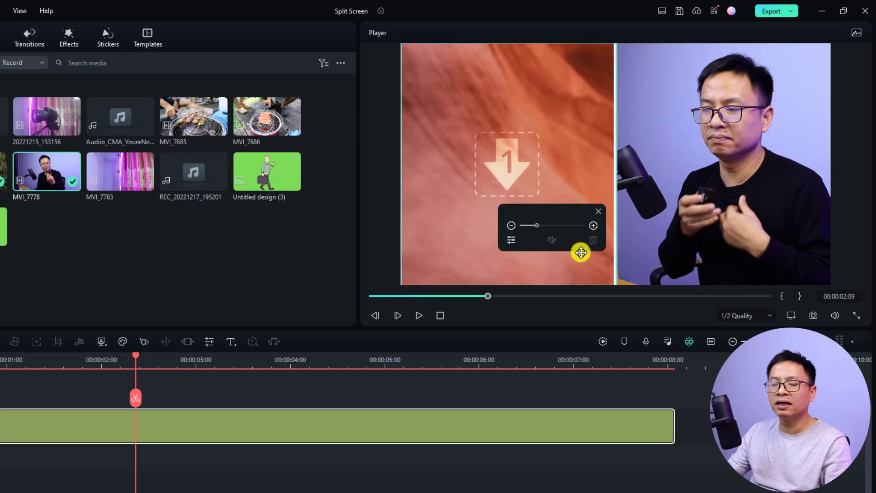
click(580, 254)
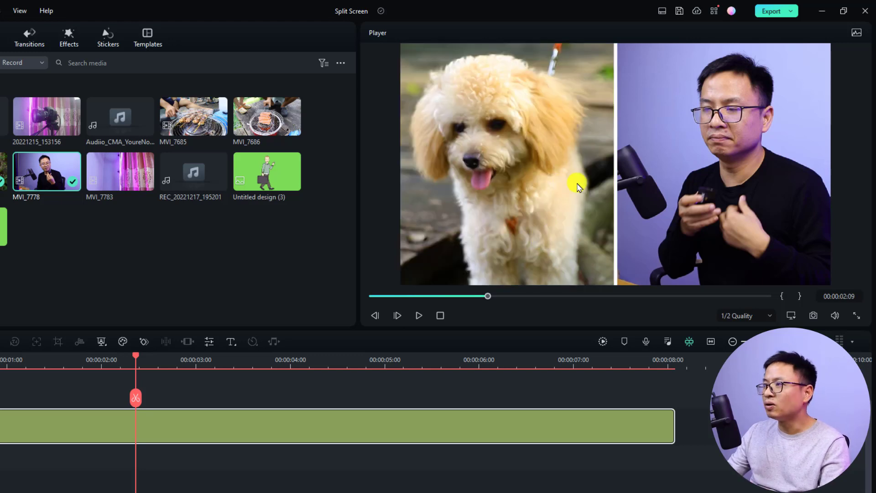
Step: Mute the audio of the MVI_7778 clip in pane 2
click(696, 187)
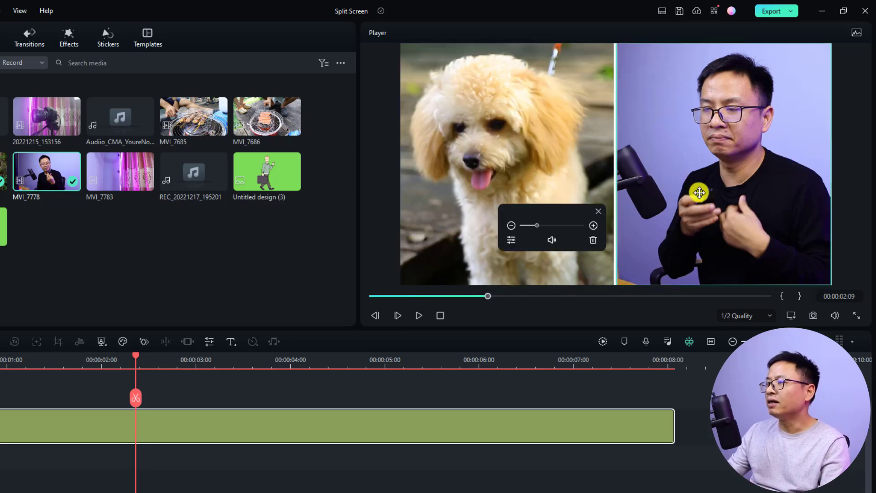
click(551, 241)
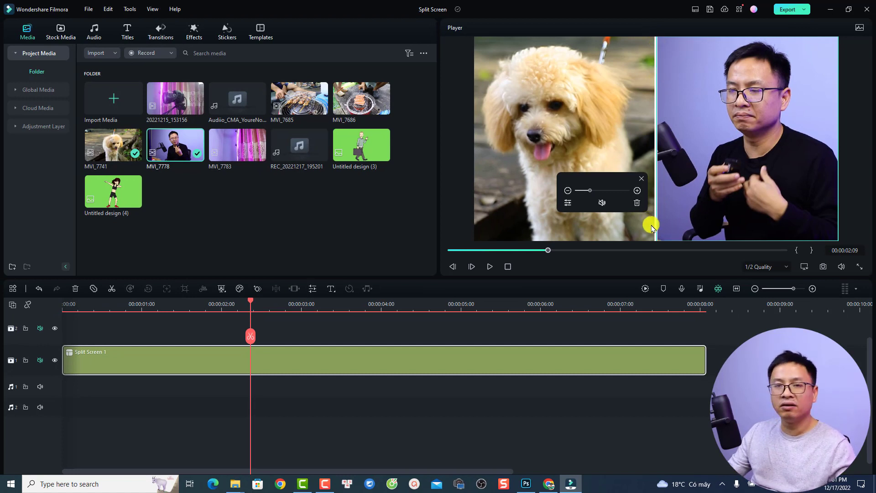
Step: Switch the Split Screen 1 border off and on again, and set its color to the teal sampled from the interface
double_click(259, 365)
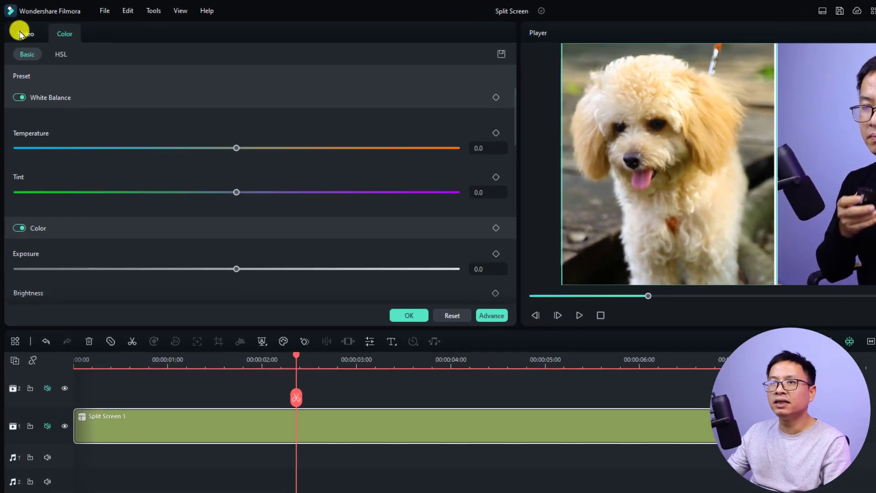
click(20, 34)
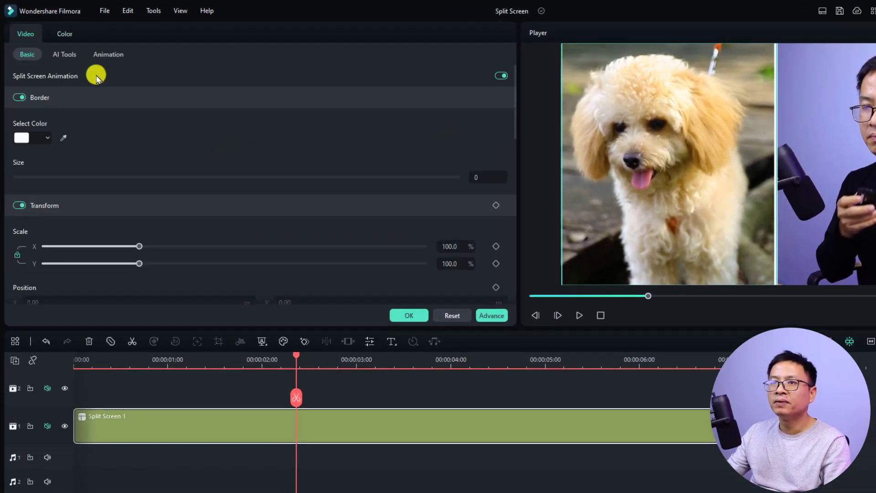
click(19, 98)
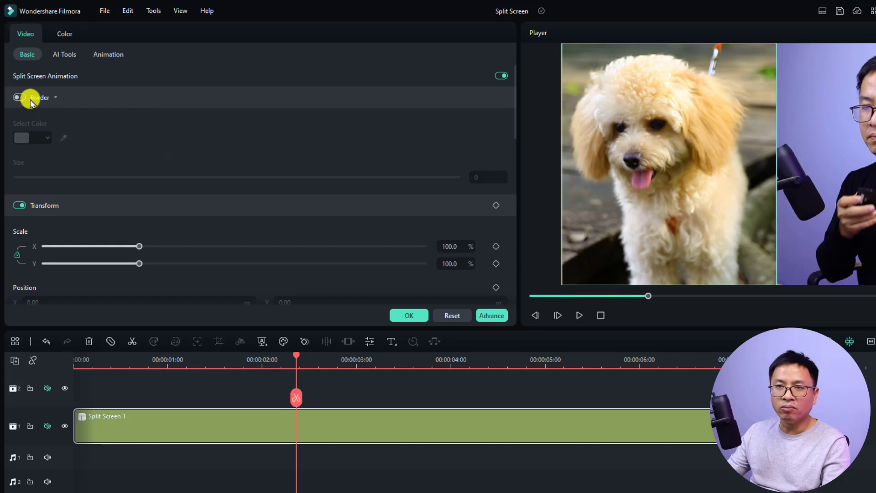
click(21, 98)
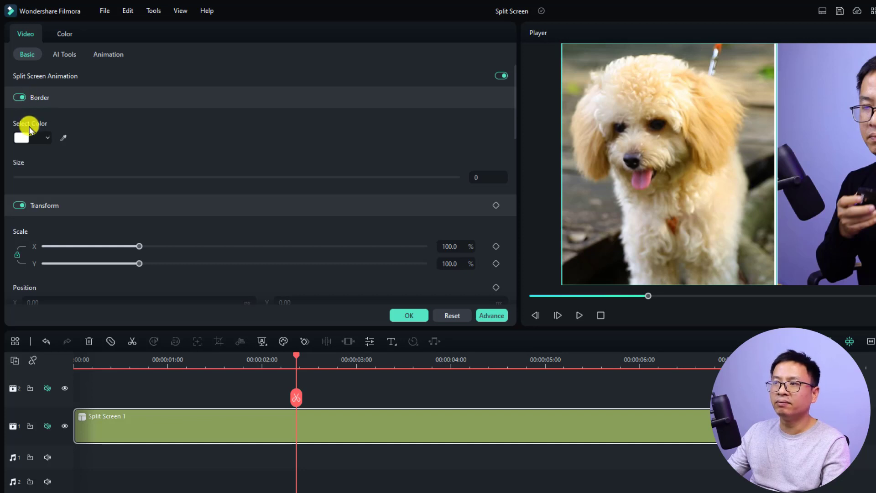
click(45, 137)
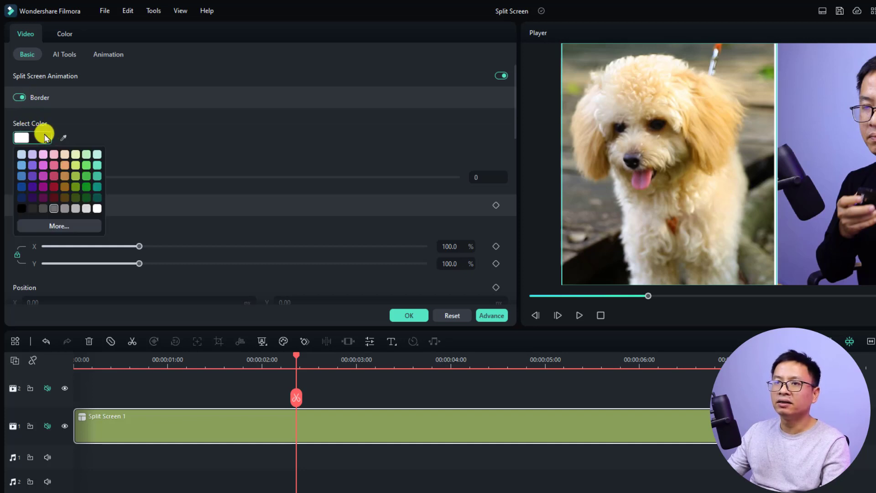
click(53, 139)
click(63, 138)
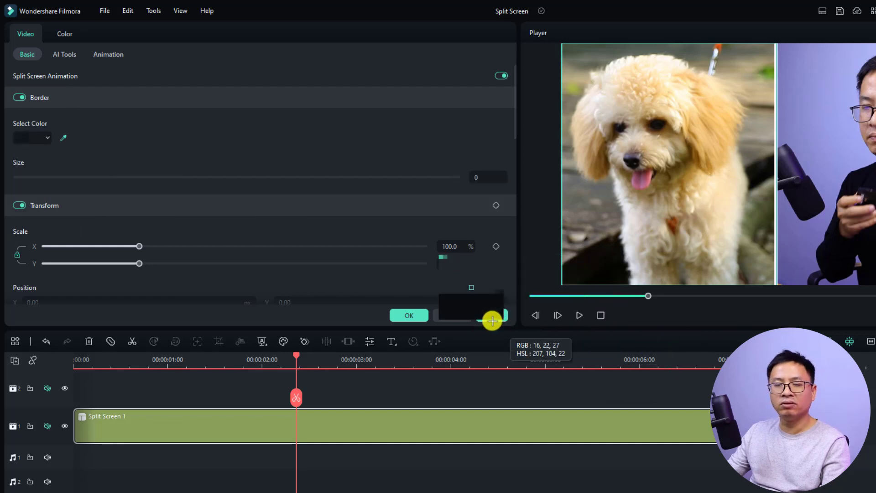
click(400, 314)
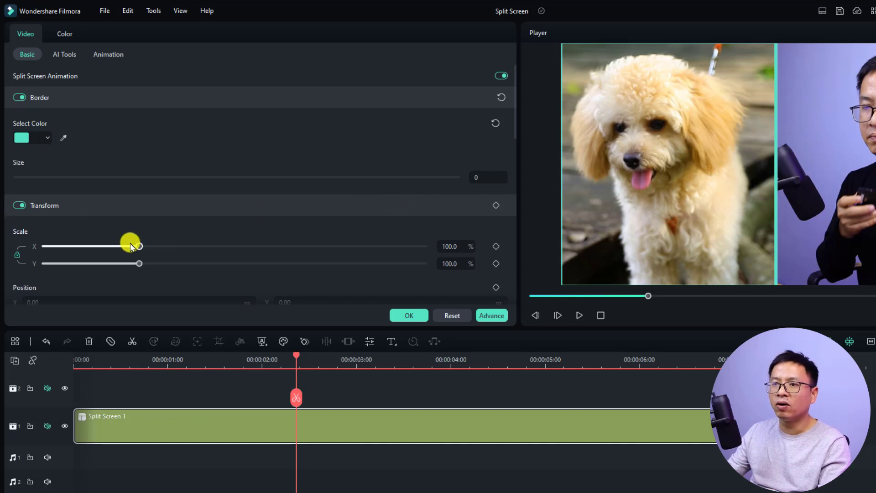
Step: Try scaling the whole split screen down to 81.4%, and reset the scale
mouse_move(140, 249)
mouse_down()
mouse_move(88, 248)
mouse_move(132, 250)
mouse_move(122, 248)
mouse_up()
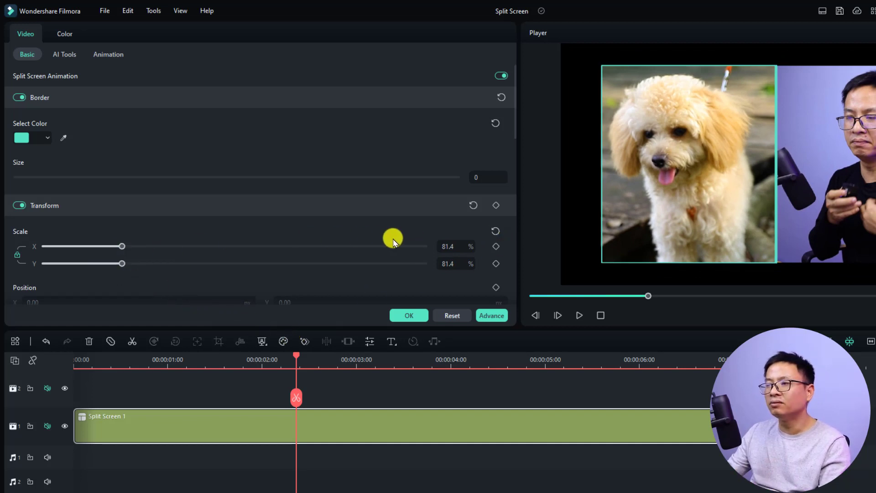
click(496, 234)
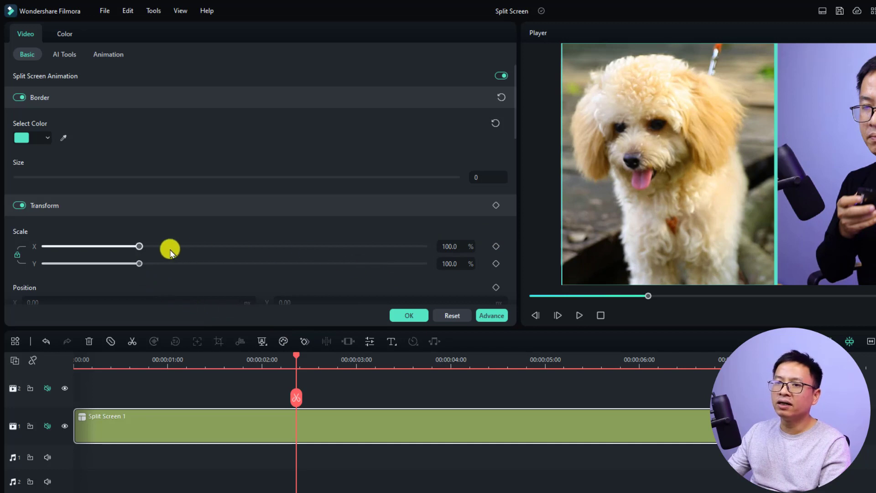
scroll(151, 247, down, 2)
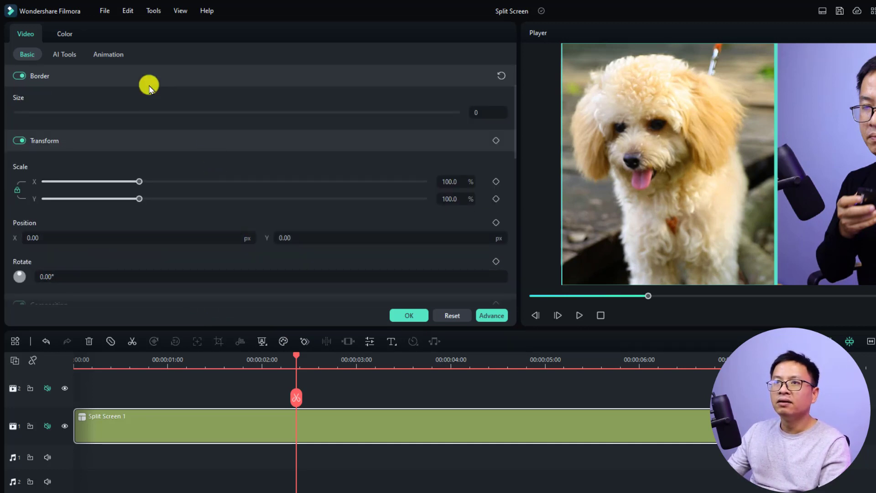
Step: Set the split screen's temperature to 27.4, tint to 21.7, exposure to -1.1 and contrast to 4.8, and confirm the clip settings
click(63, 33)
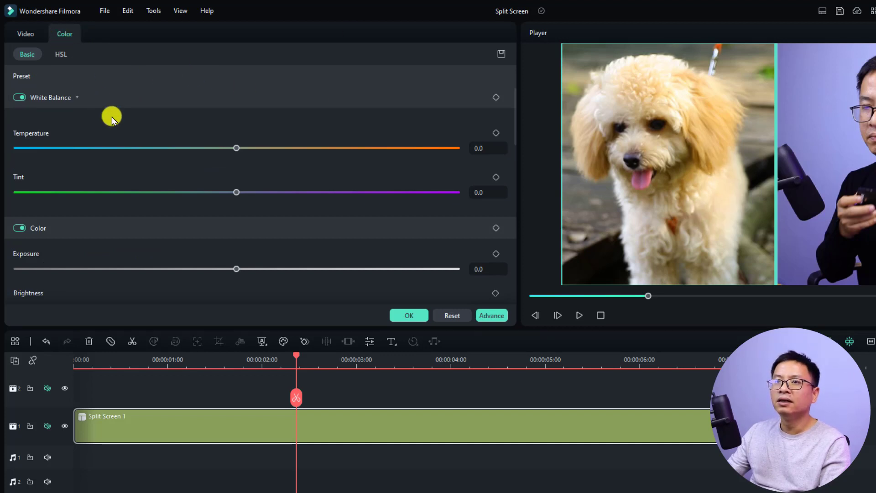
drag(237, 148, 298, 153)
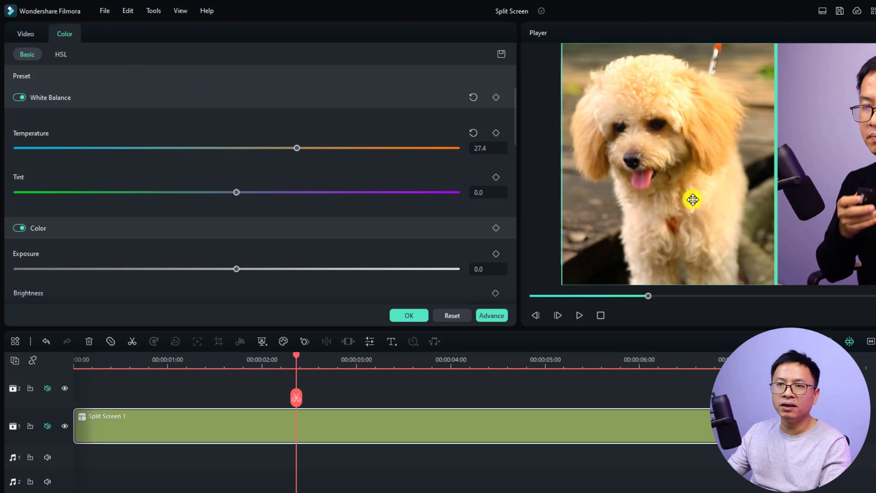
drag(236, 192, 284, 195)
mouse_move(238, 268)
mouse_down()
mouse_move(186, 272)
mouse_move(239, 271)
mouse_up()
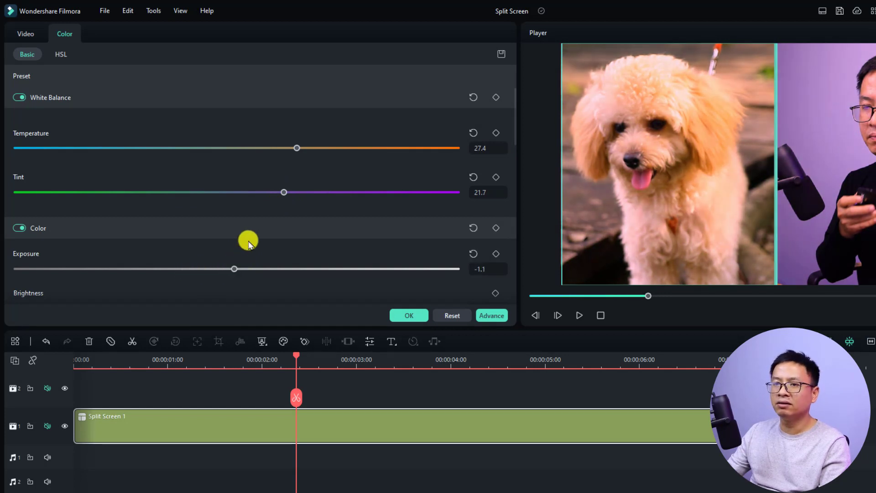
scroll(242, 237, down, 2)
drag(235, 251, 245, 251)
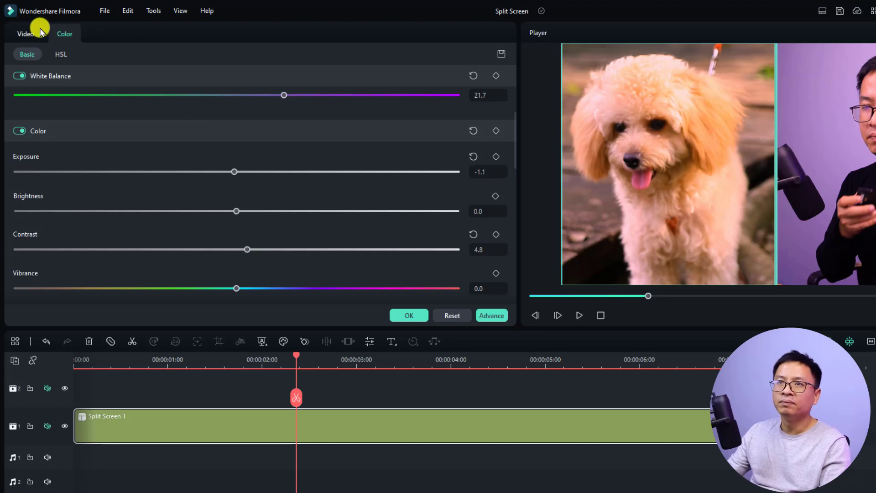
click(24, 32)
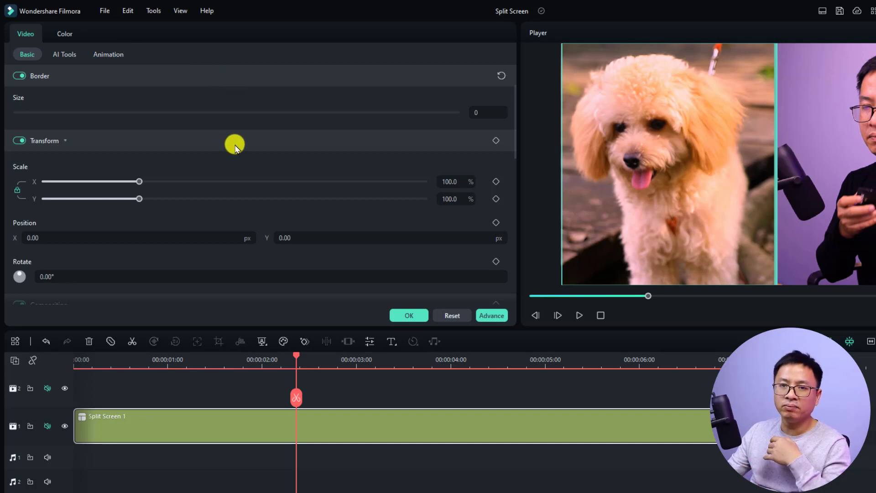
click(401, 315)
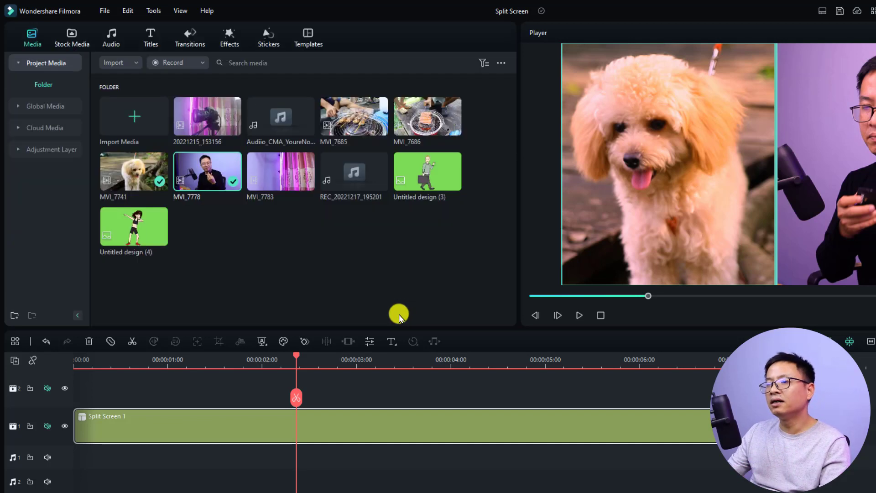
Step: Play the recolored split screen from the start of the timeline for nearly two seconds
click(75, 360)
key(space)
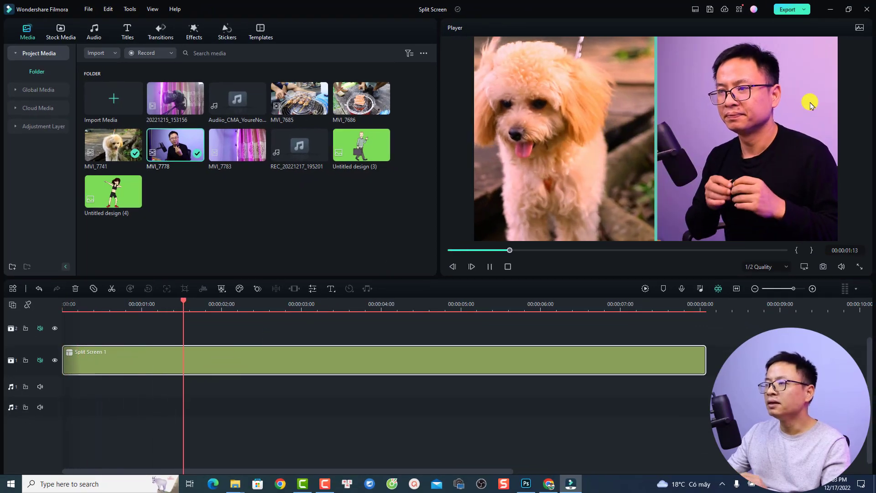
key(space)
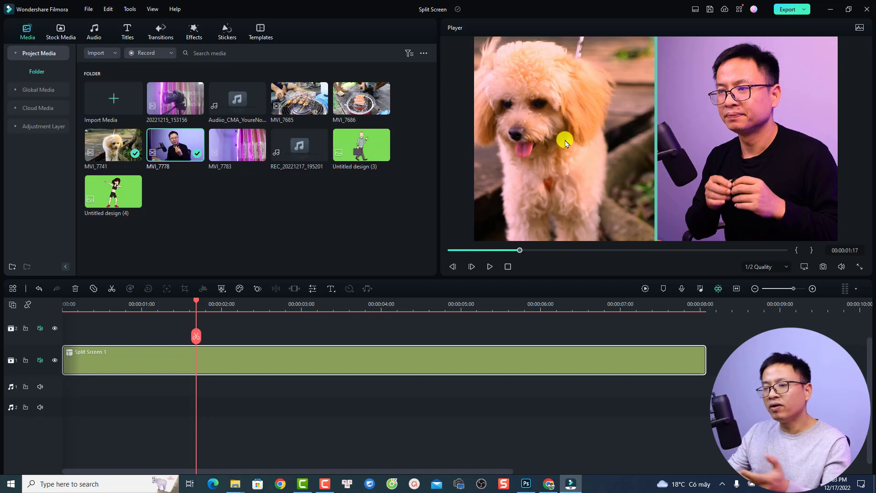
Step: Open Split Screen 1 for advanced editing and play the opening of its preview
right_click(200, 367)
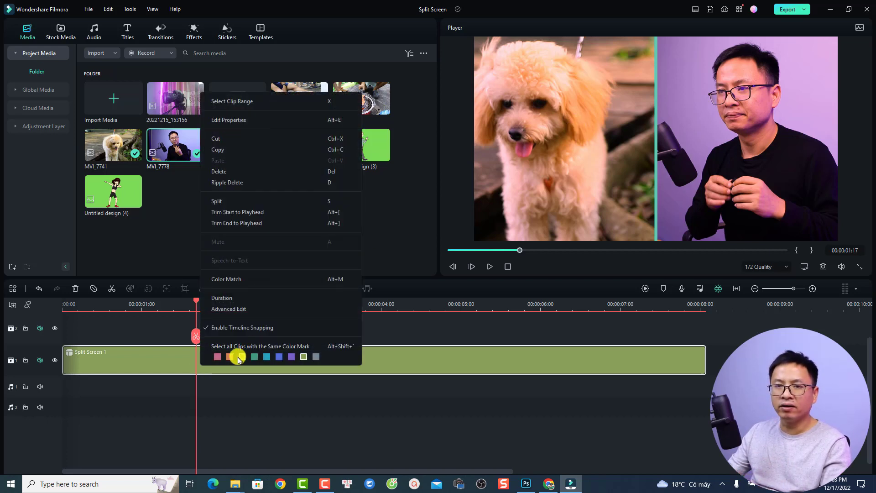
click(85, 350)
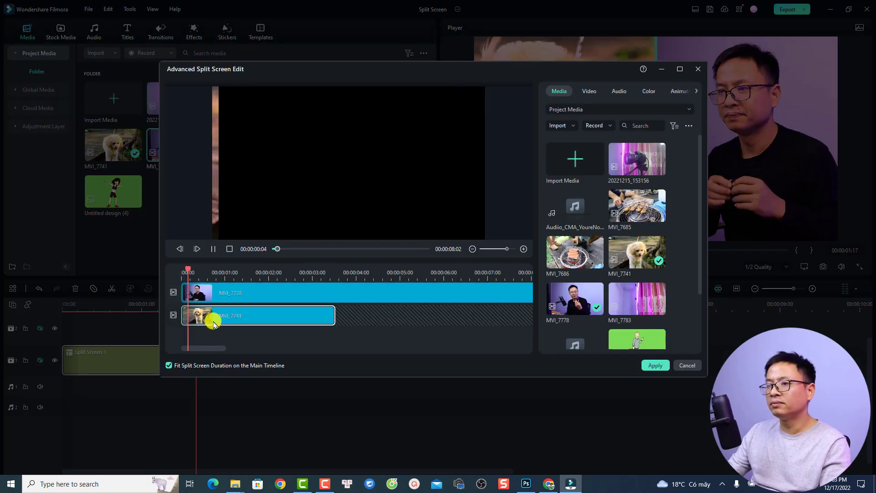
key(space)
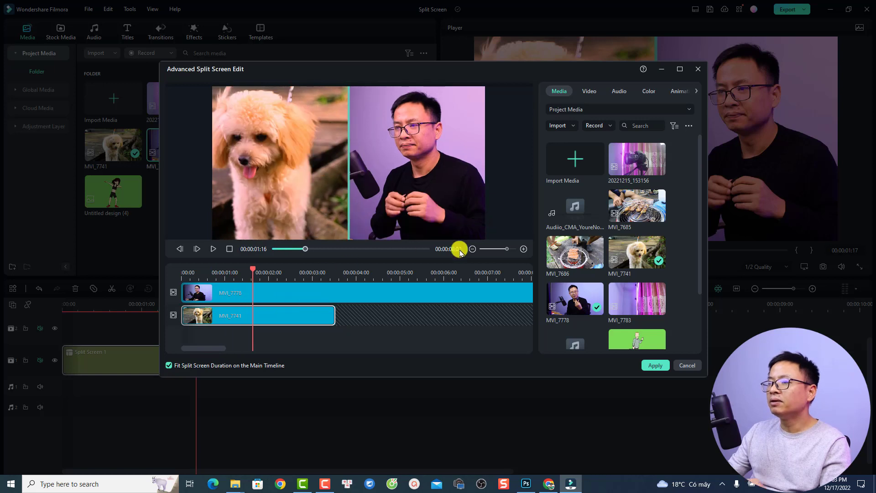
Step: Select the dog clip in the advanced split screen edit and examine its transform settings, including rotation
click(281, 184)
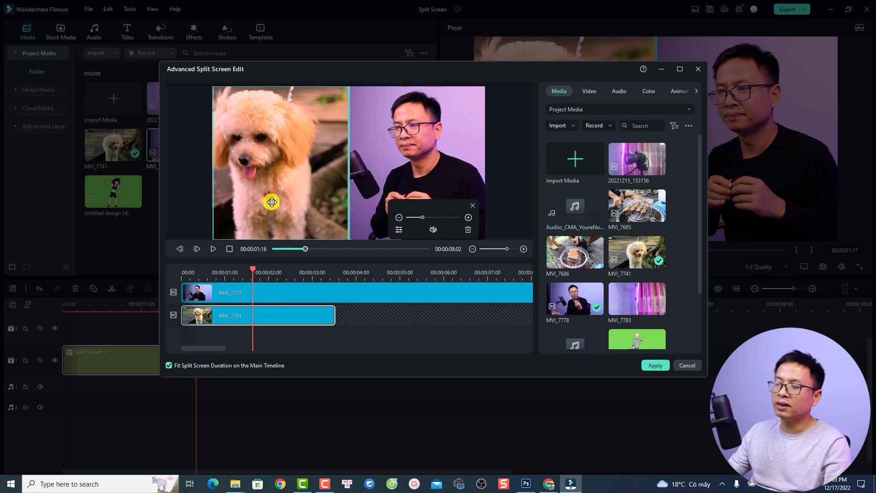
click(591, 91)
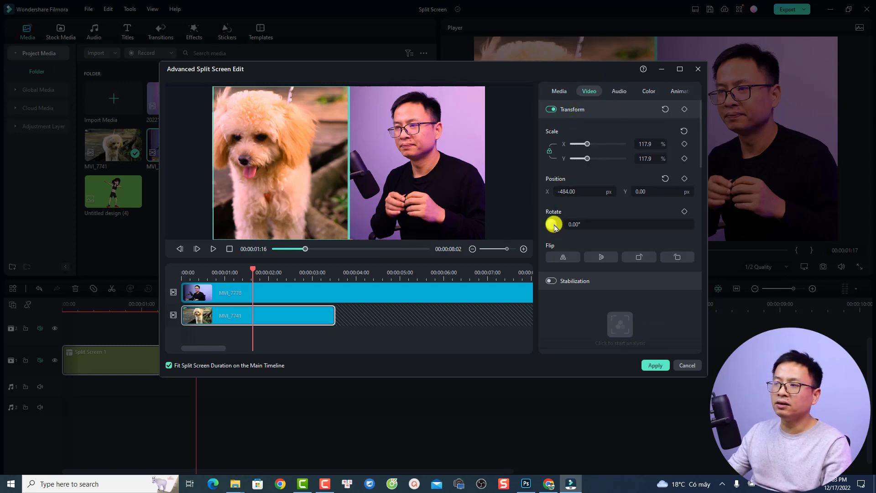
drag(552, 225, 549, 220)
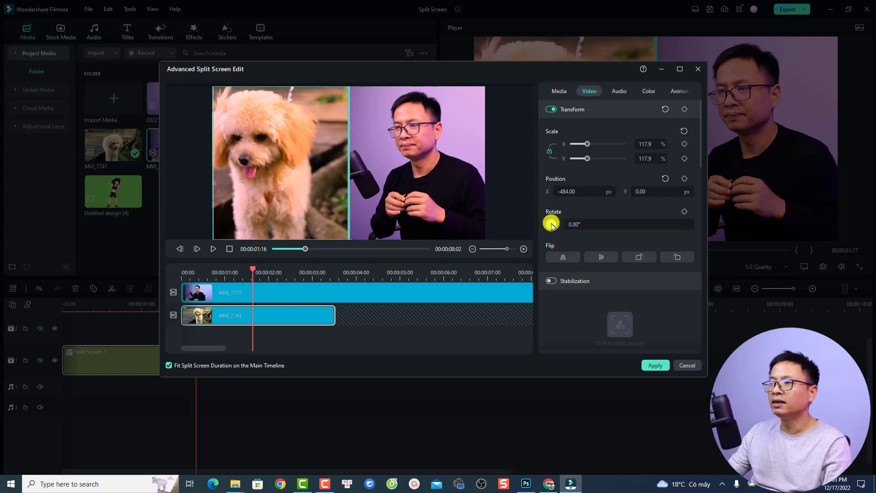
Step: Lower the volume of the dog clip MVI_7741 to -∞ dB
click(617, 92)
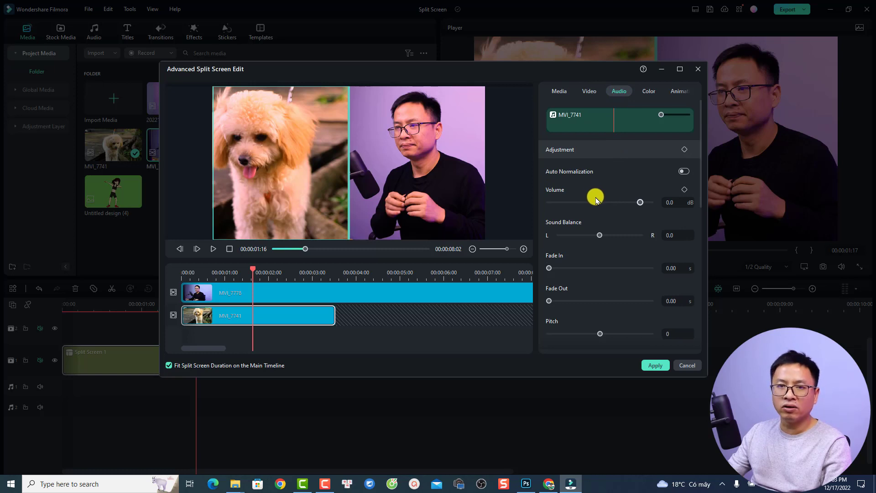
drag(641, 203, 496, 201)
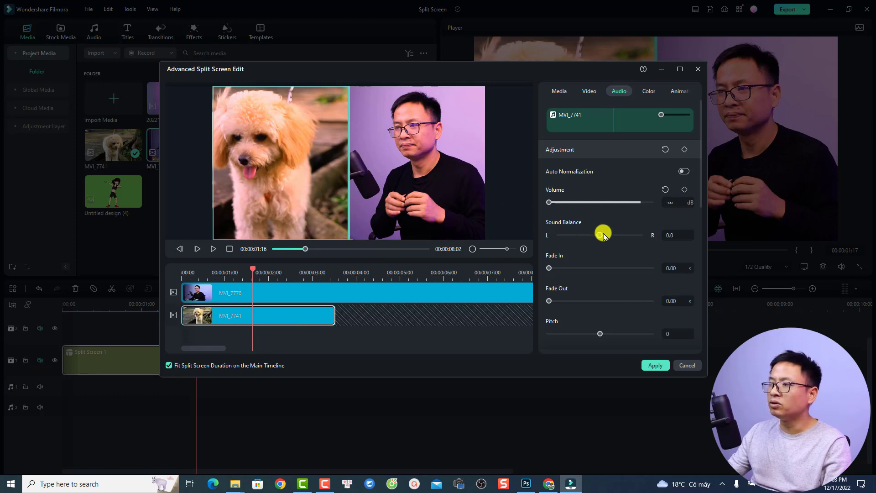
Step: Cool the dog clip's white balance by setting its color temperature to -77.7
click(649, 91)
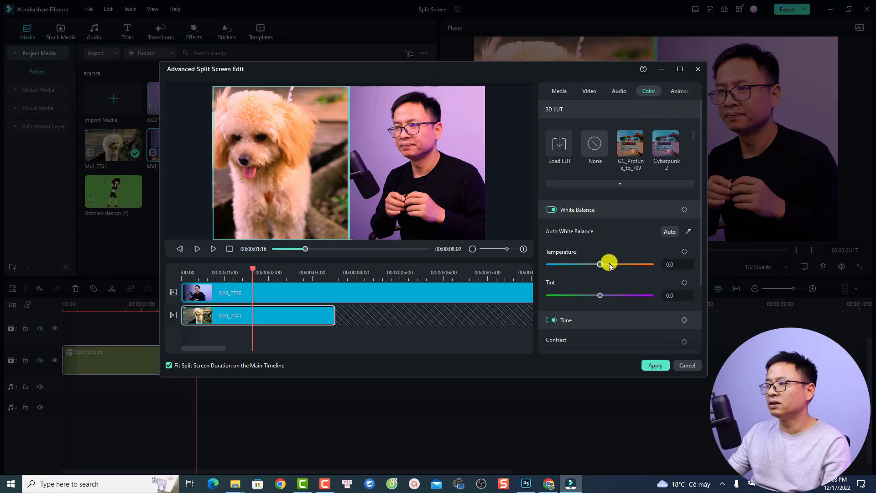
drag(600, 264, 560, 263)
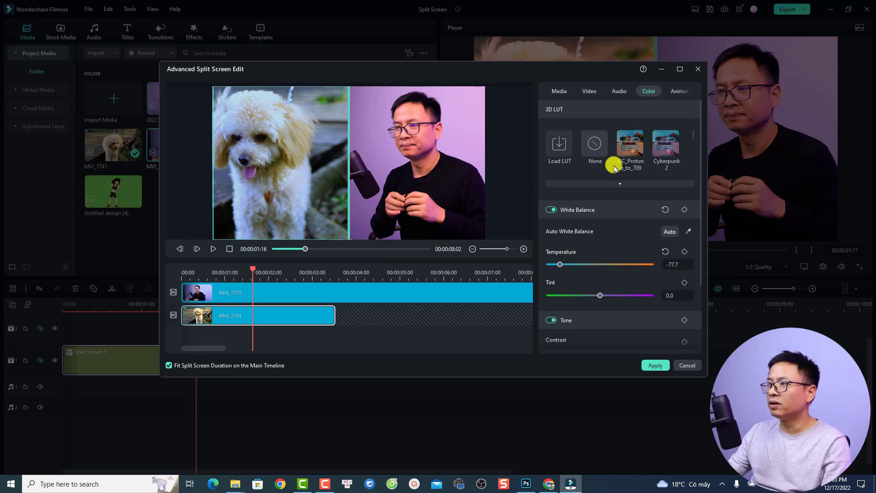
Step: Apply the Slide Up preset animation to the dog clip MVI_7741
click(672, 91)
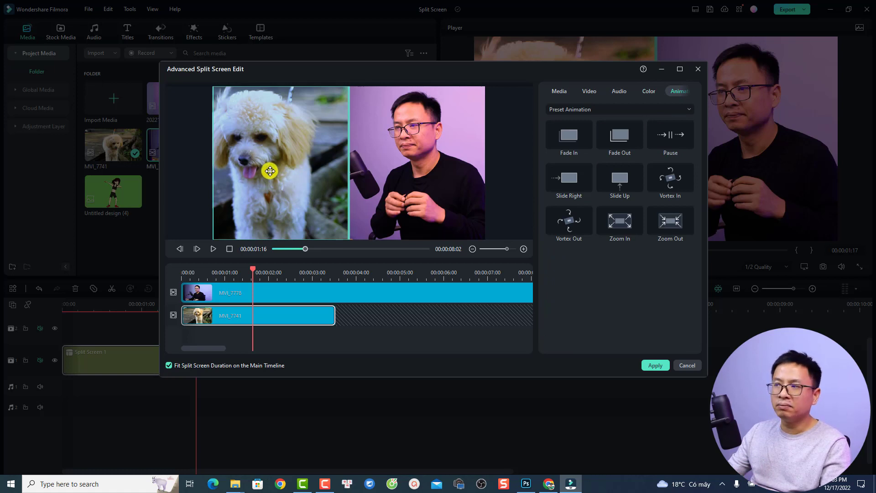
click(595, 109)
click(581, 127)
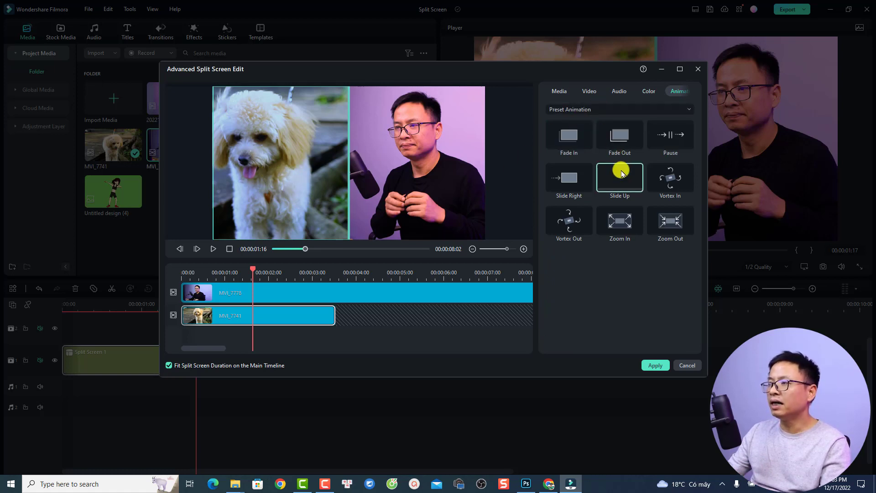
click(620, 182)
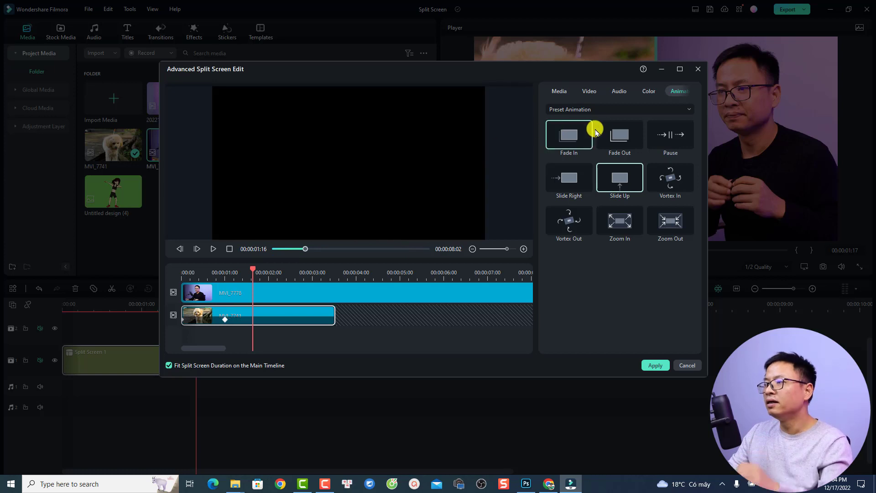
Step: Apply a Bounce to zoom motion from Preset Motions (Legacy) to the dog clip
click(610, 110)
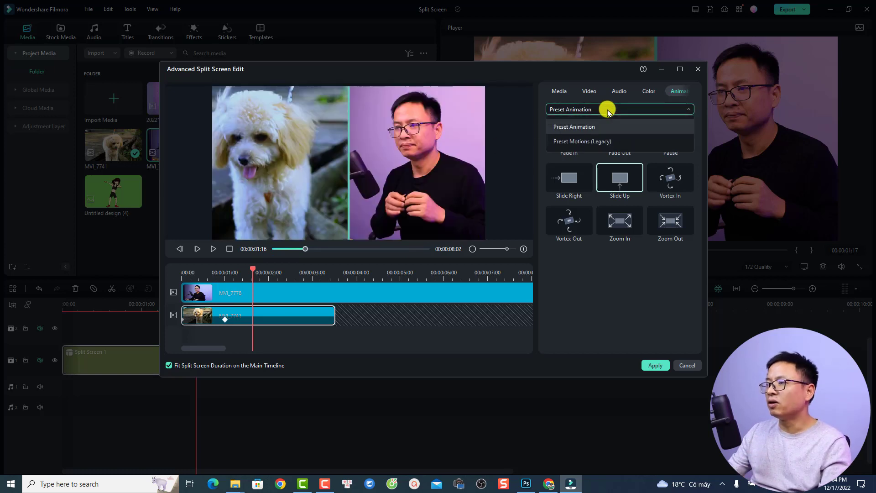
click(582, 141)
click(608, 180)
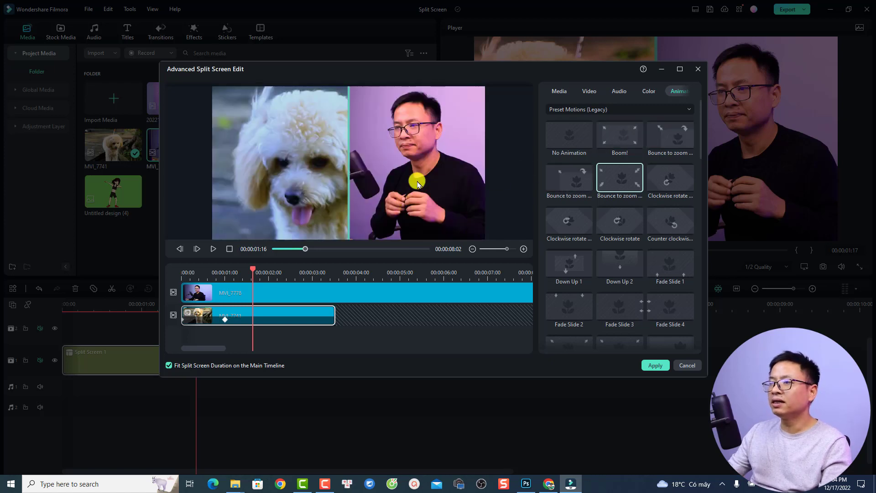
Step: Select the second pane's clip MVI_7778 and examine its color, audio and video settings
click(416, 185)
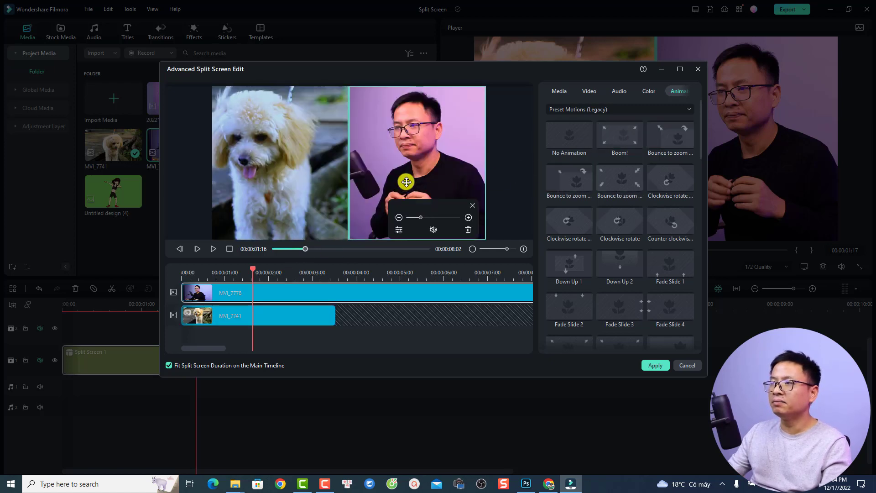
click(648, 91)
click(619, 90)
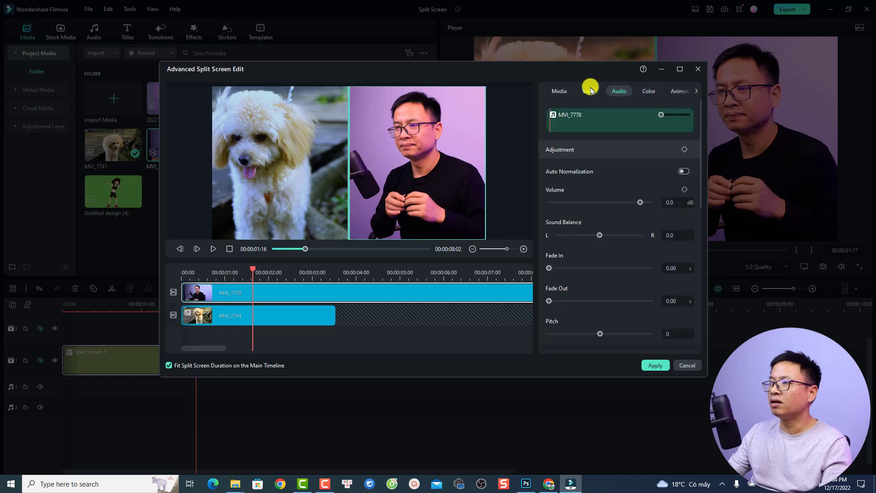
click(590, 91)
Step: Replace MVI_7778 in the second pane with the grill clip MVI_7686 from the project media
click(556, 91)
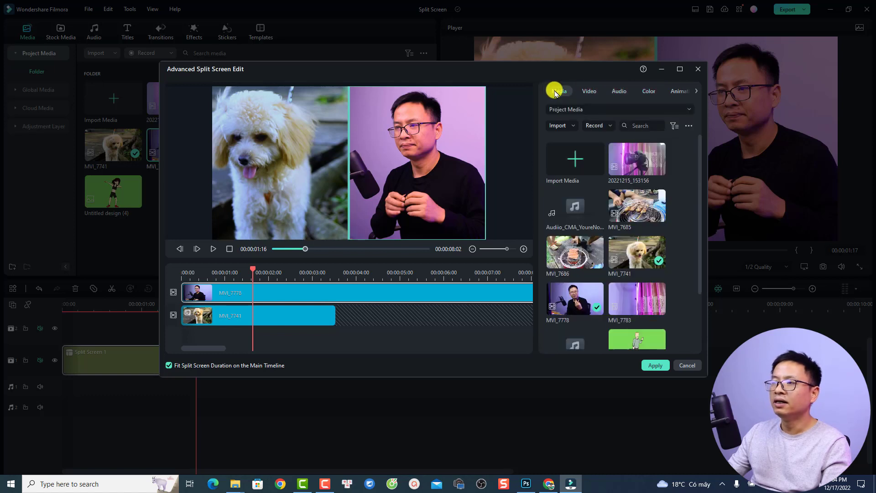
click(572, 126)
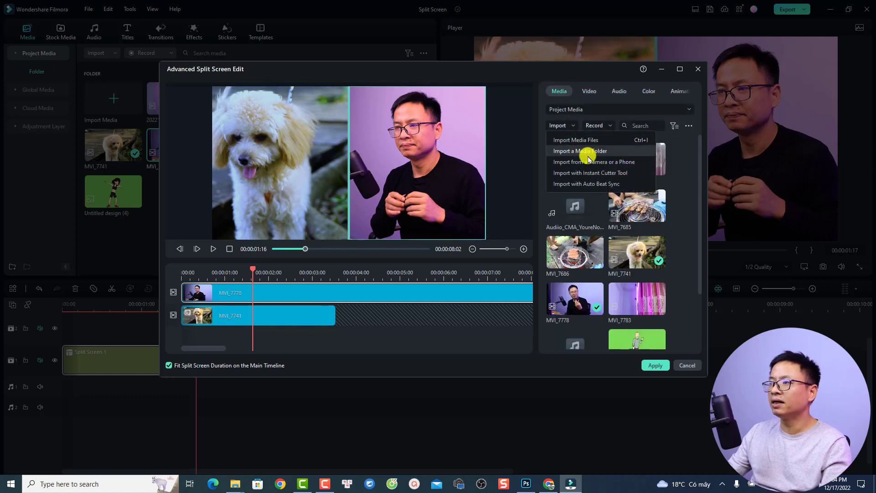
click(682, 200)
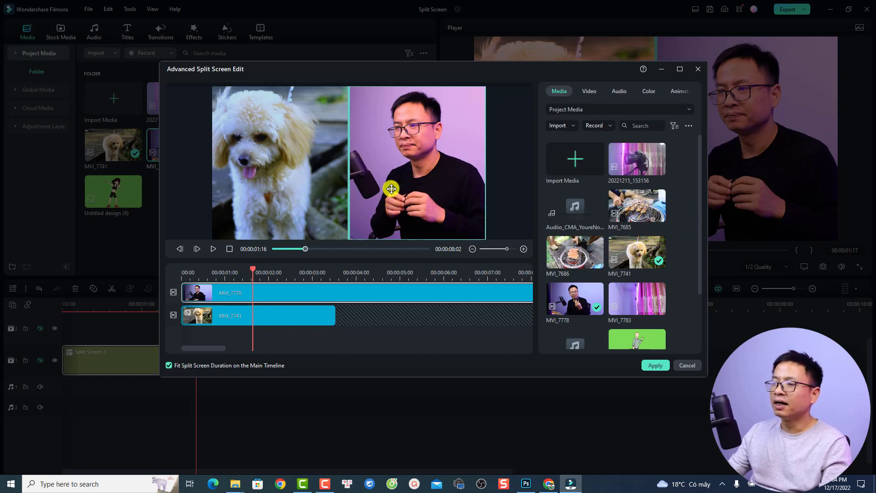
drag(579, 259, 430, 182)
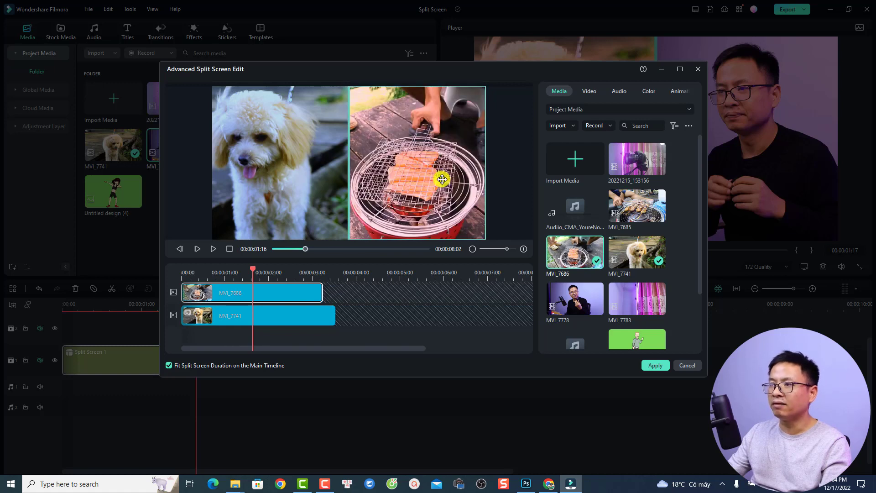
Step: Compare the preview beyond the clips' end with Fit Split Screen Duration on the Main Timeline turned off, then turn it back on
click(193, 272)
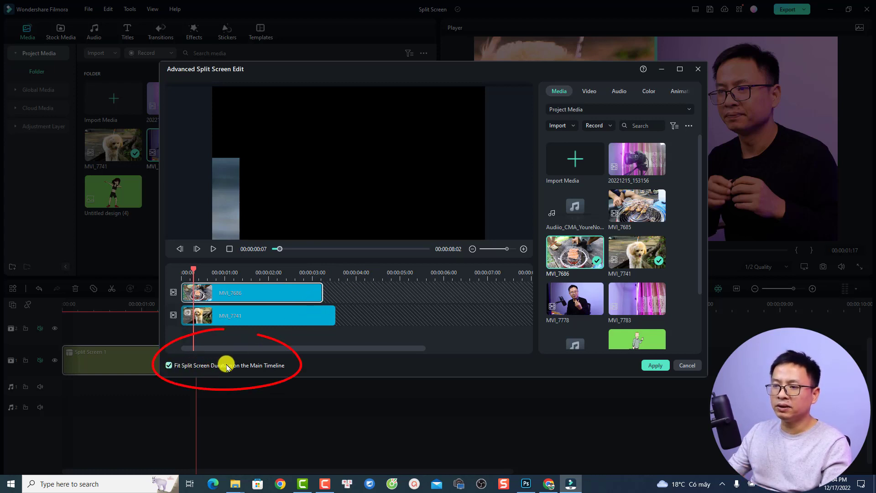
click(336, 273)
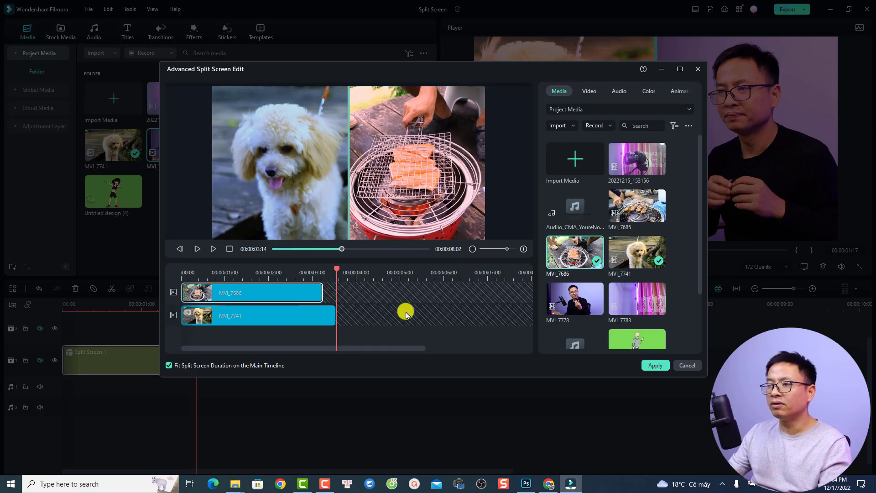
click(169, 365)
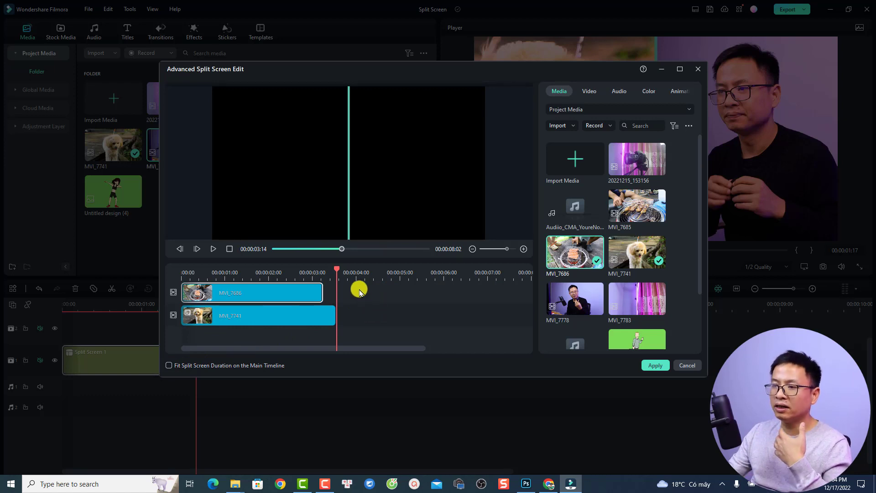
click(278, 275)
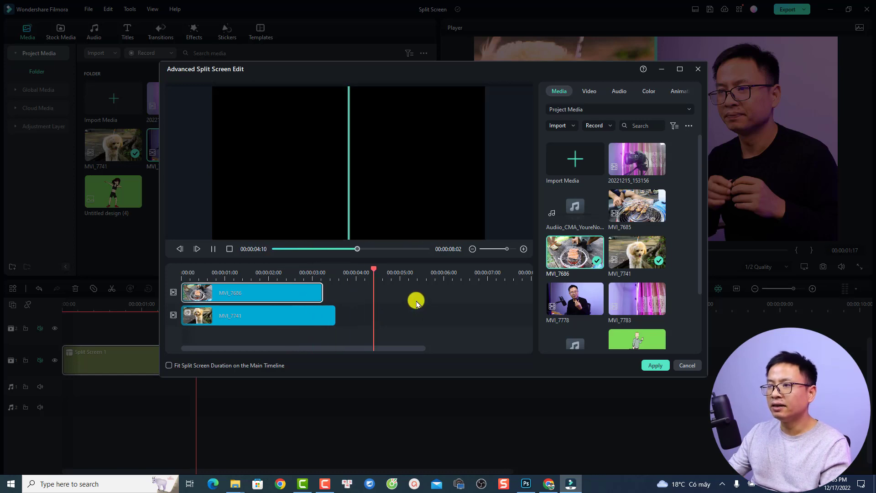
click(169, 365)
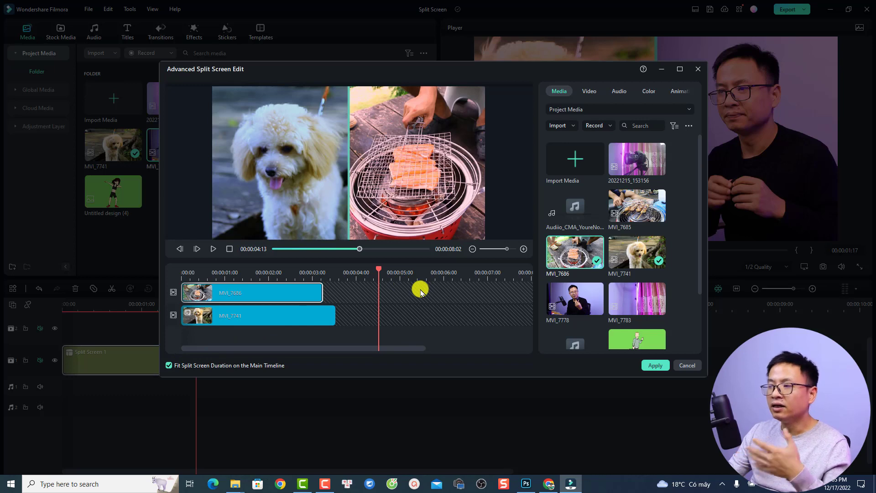
Step: Apply the advanced split screen edits and play Split Screen 1 from the start of the timeline for nearly three seconds
click(655, 364)
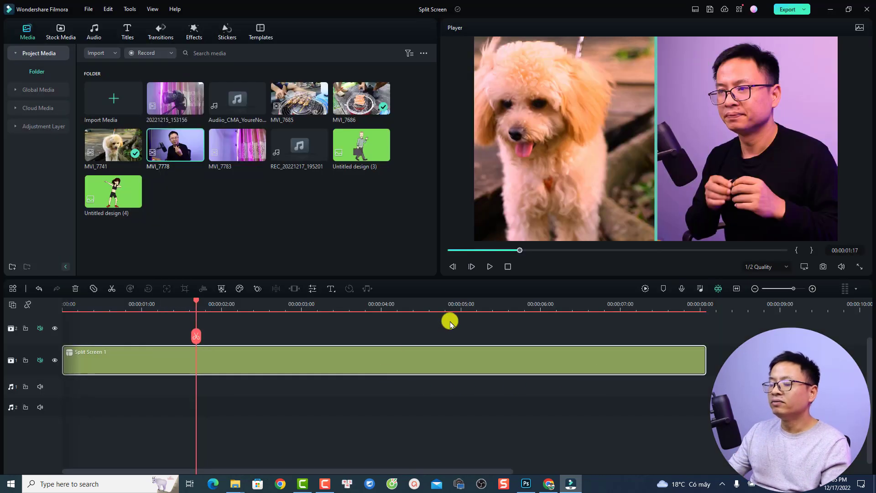
click(64, 305)
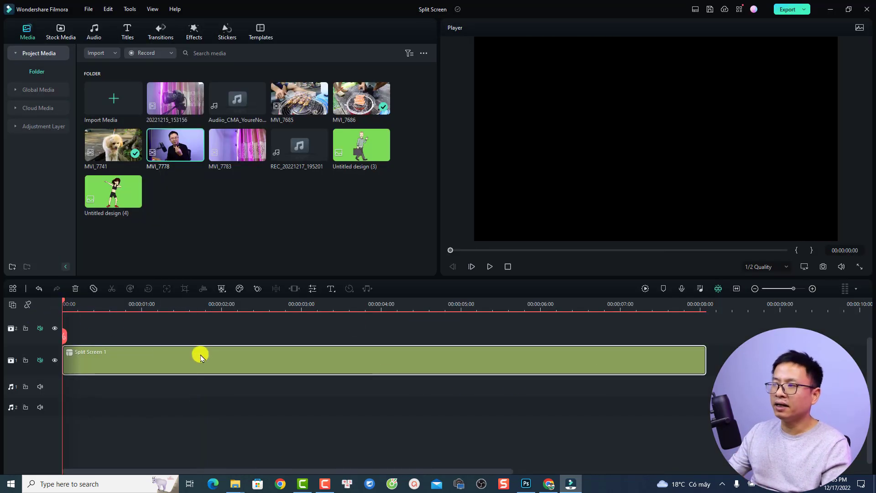
key(space)
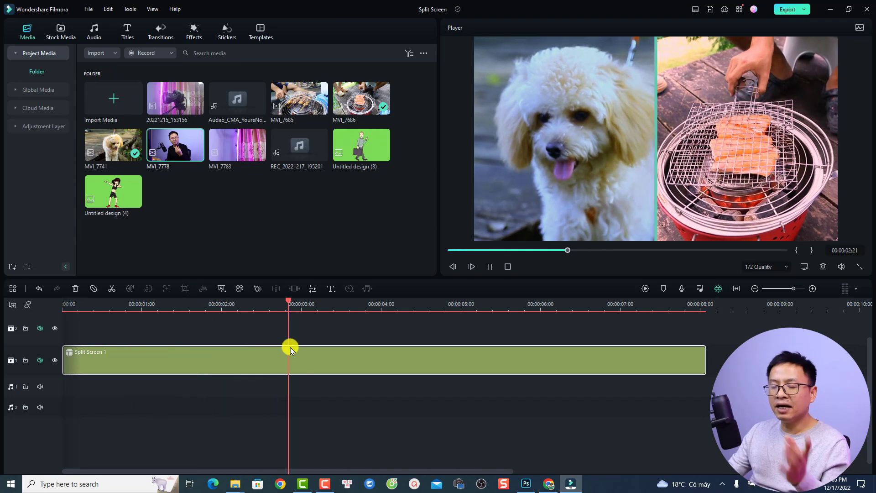
key(space)
Step: Place the playhead just past the end of Split Screen 1 and browse the Social Media, Game and Vlog split screen templates
scroll(365, 358, down, 5)
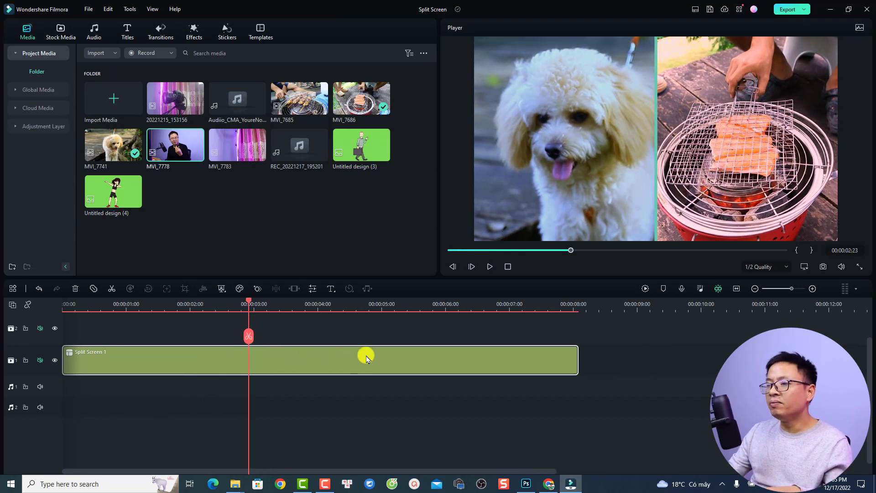
click(353, 309)
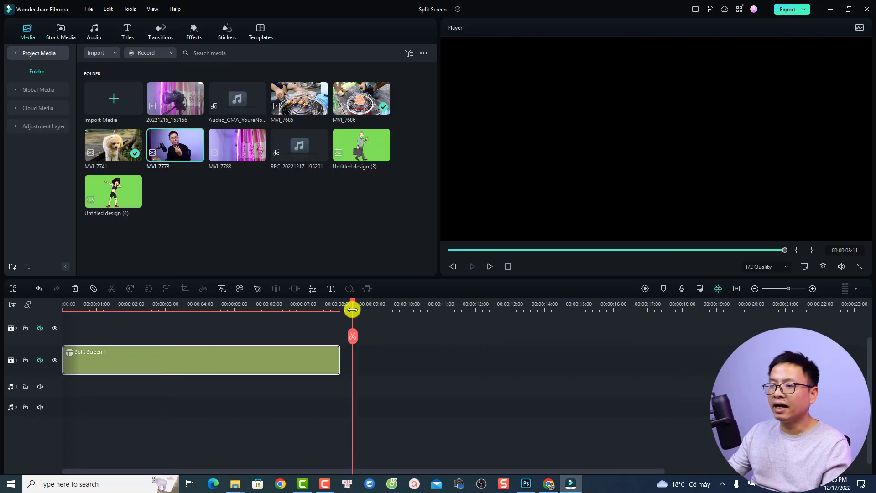
click(251, 30)
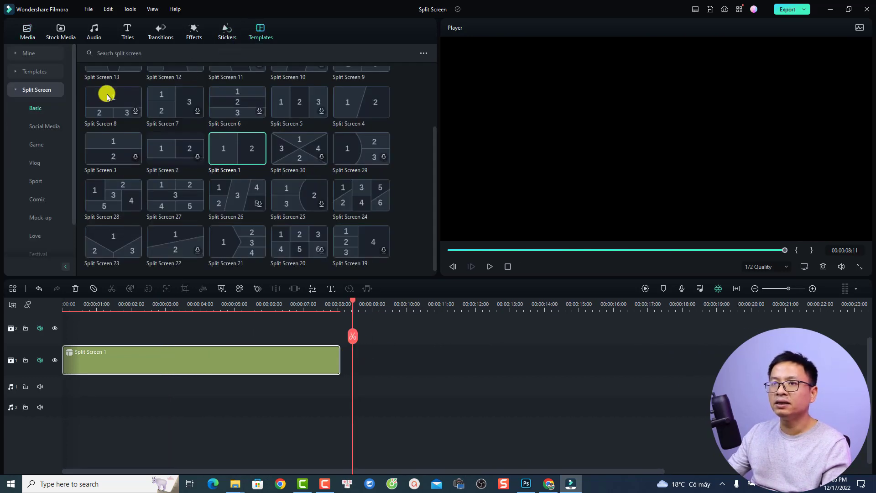
click(36, 129)
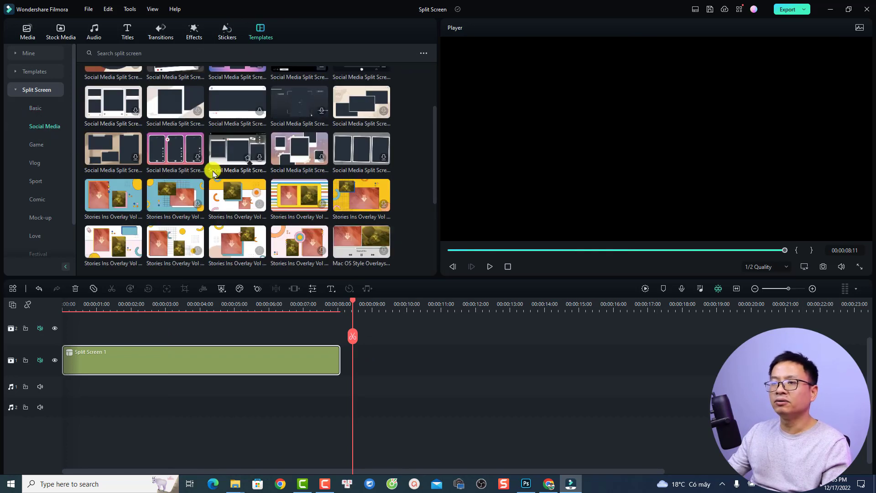
scroll(242, 176, down, 3)
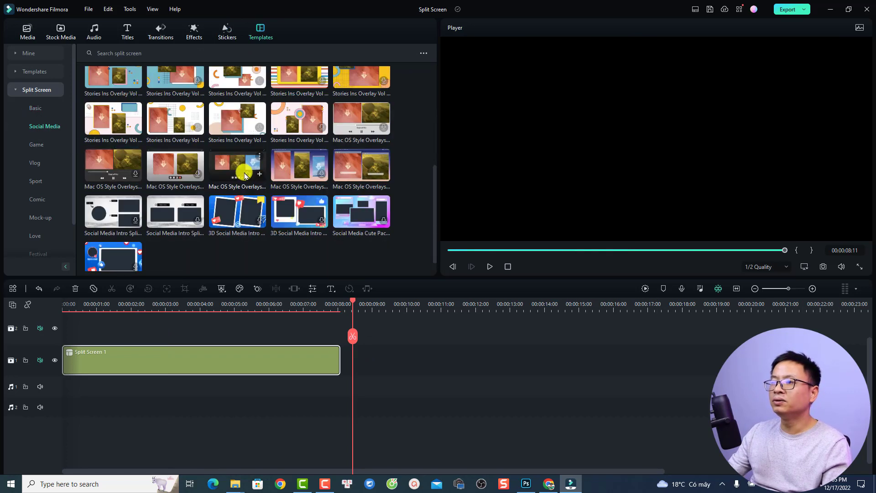
scroll(245, 175, down, 5)
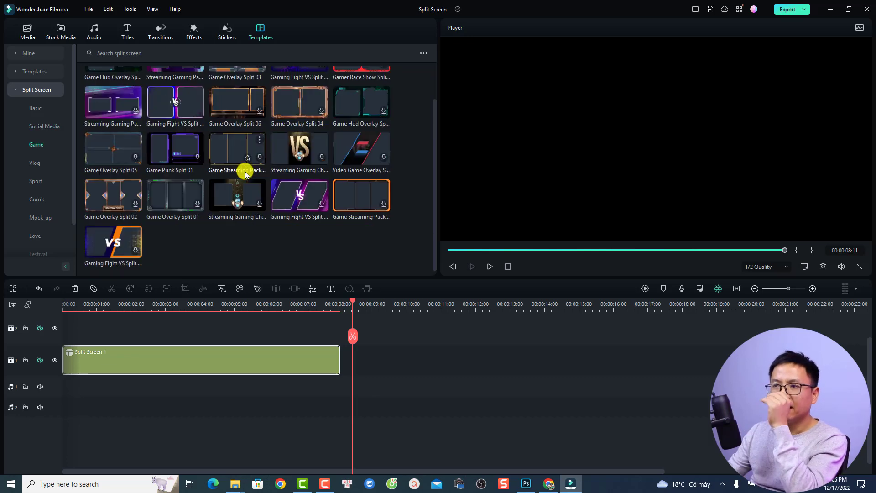
scroll(246, 174, down, 5)
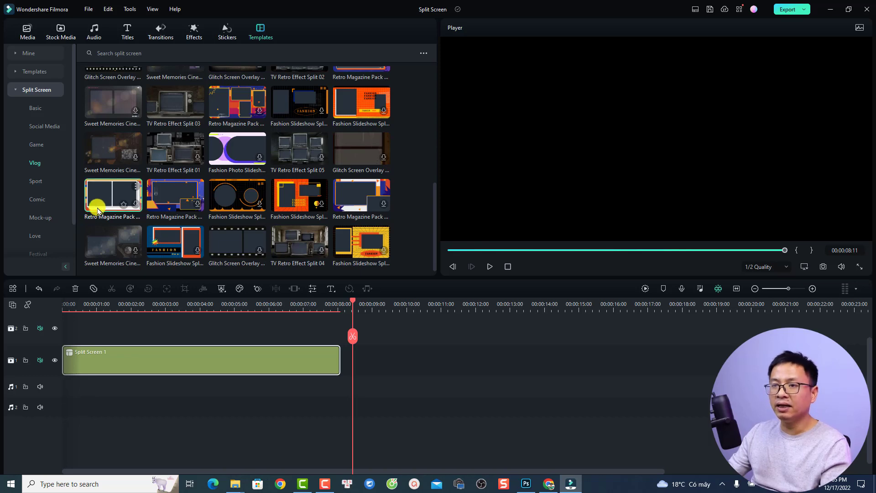
Step: Try to add a two-frame Retro Magazine Pack template after Split Screen 1, cancelling its download
drag(97, 209, 379, 360)
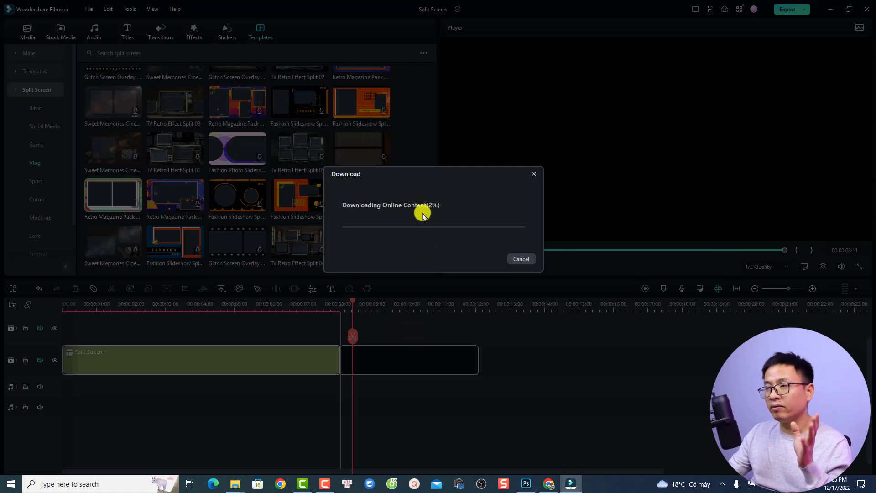
click(522, 258)
Step: Add the Gaming Fight VS Split 02 template directly after Split Screen 1 and play its opening
scroll(114, 155, up, 5)
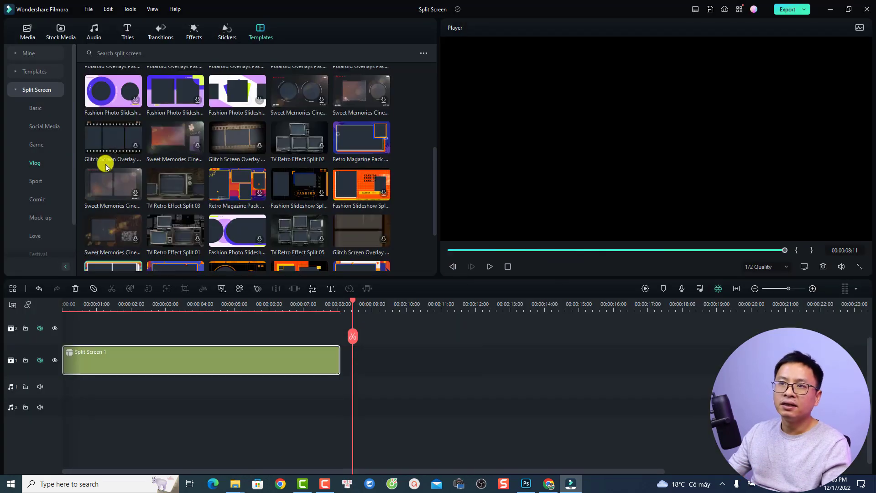
scroll(134, 151, up, 5)
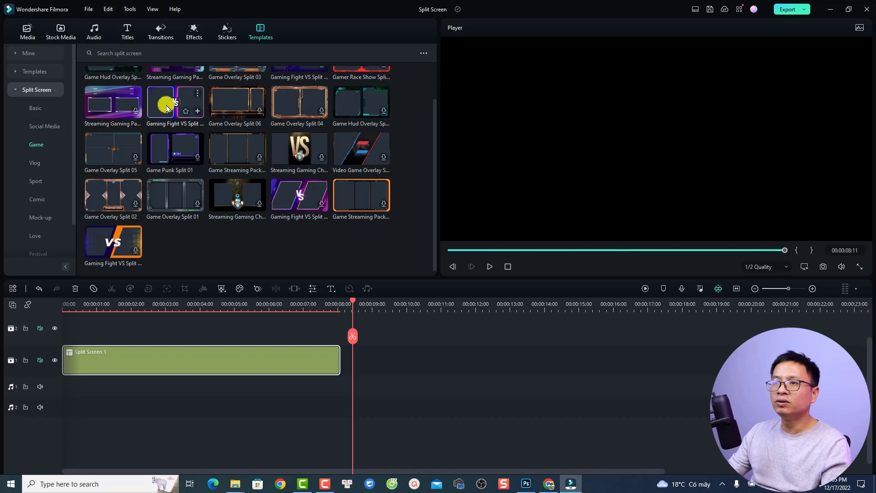
drag(166, 108, 347, 373)
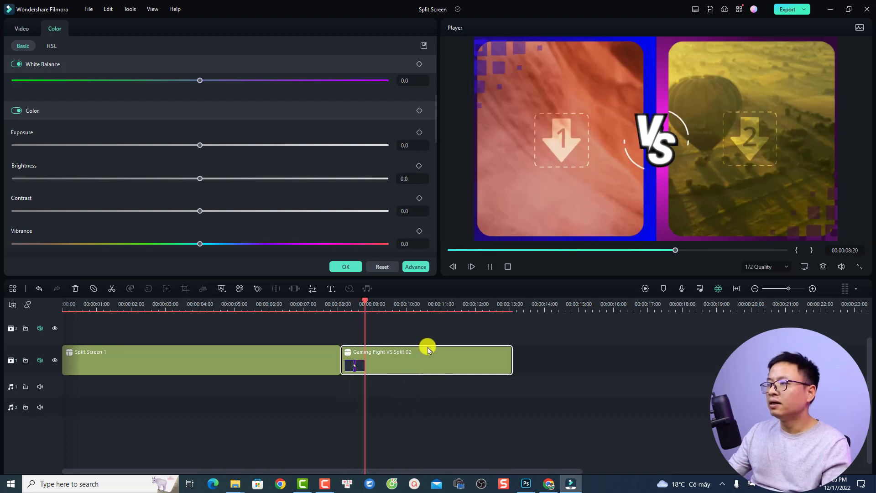
key(space)
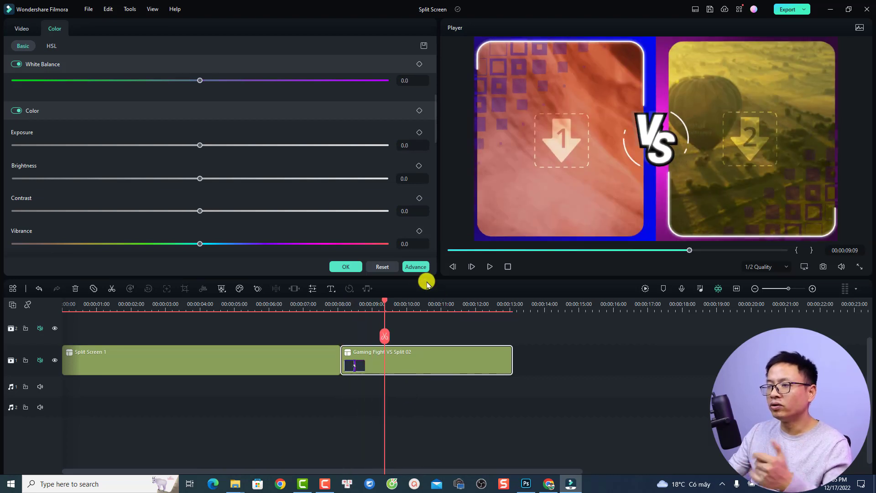
Step: Close the color settings of Gaming Fight VS Split 02 and show the project media clips
click(345, 267)
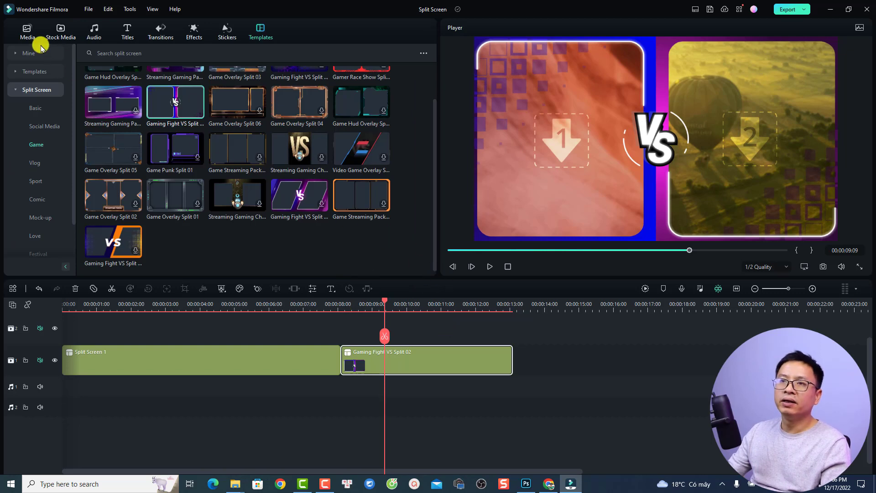
click(27, 36)
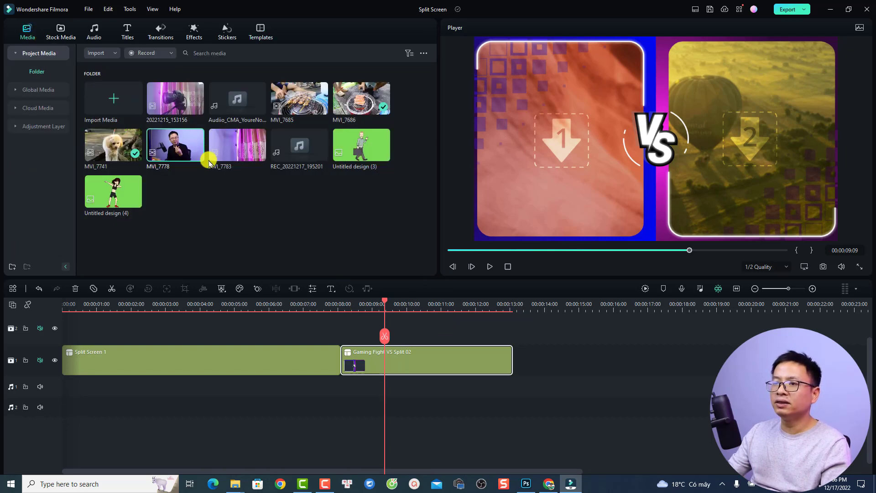
Step: Fill the first VS frame with Untitled design (3) and the second with Untitled design (4), and play the template's opening
drag(360, 151, 550, 158)
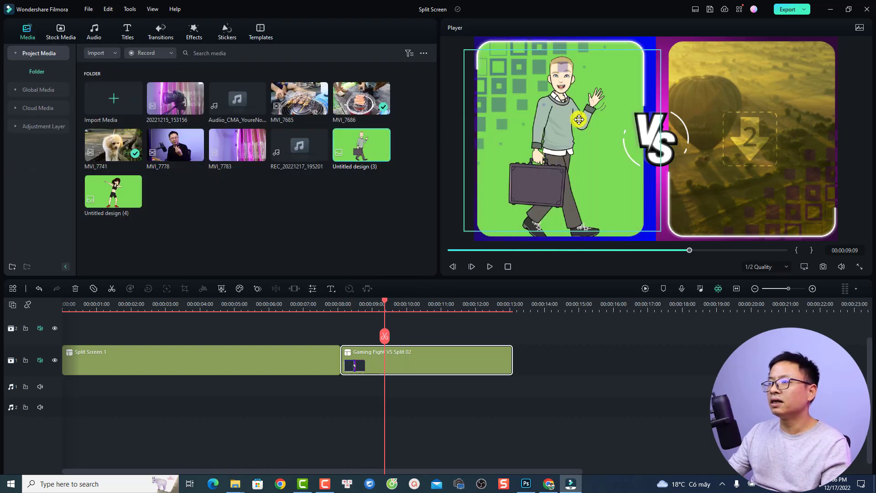
drag(96, 199, 697, 195)
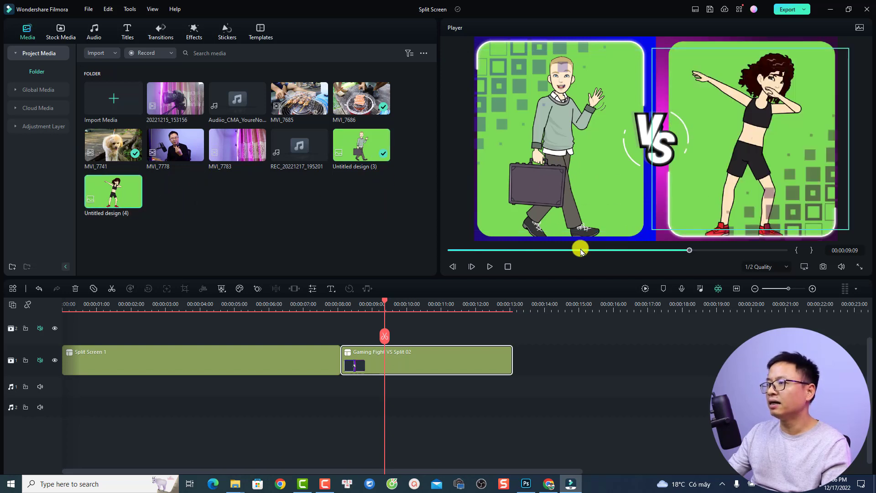
click(339, 306)
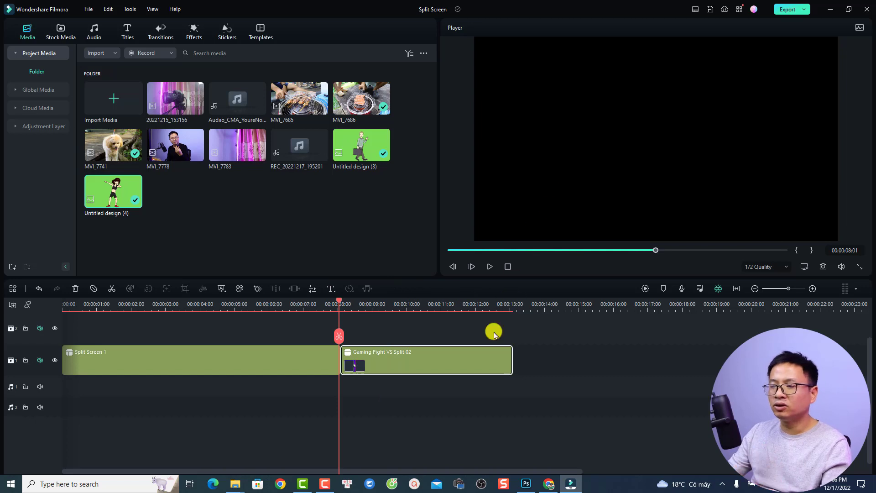
key(space)
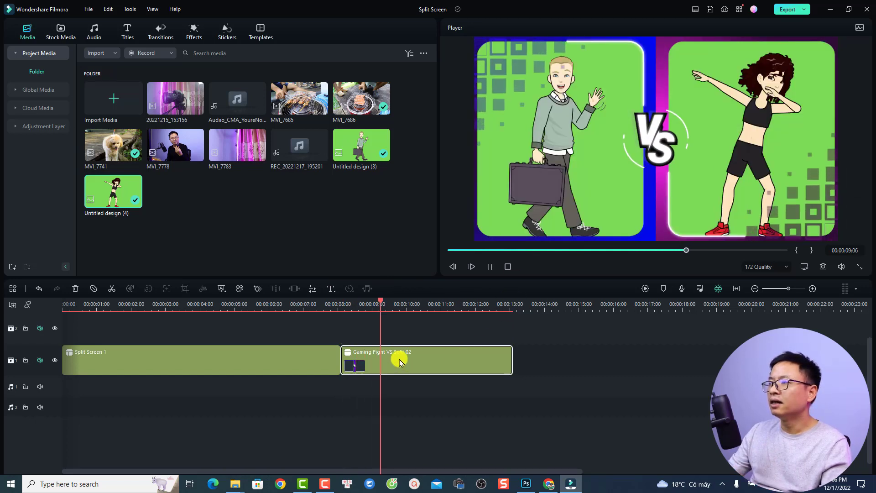
key(space)
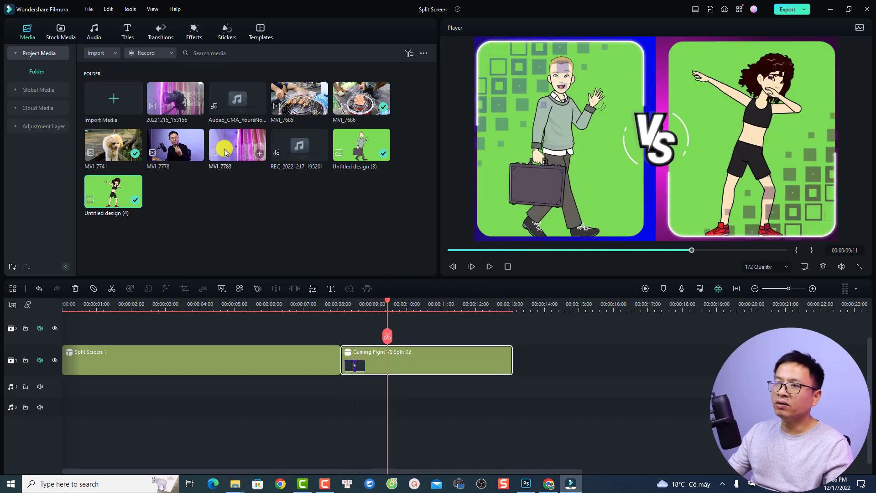
Step: Place the downloaded Digital Background Pack Element 20 stock clip directly beneath Gaming Fight VS Split 02, moving the template up to video track 2
click(60, 31)
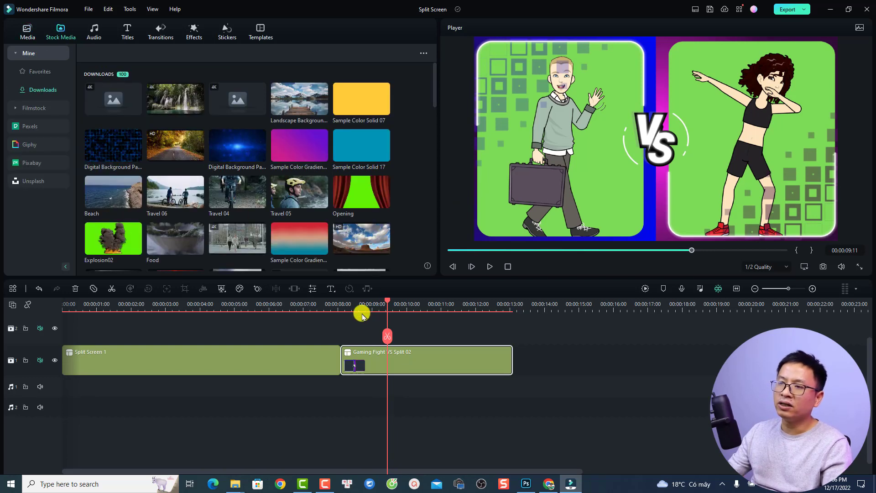
drag(248, 172, 545, 367)
drag(454, 362, 436, 336)
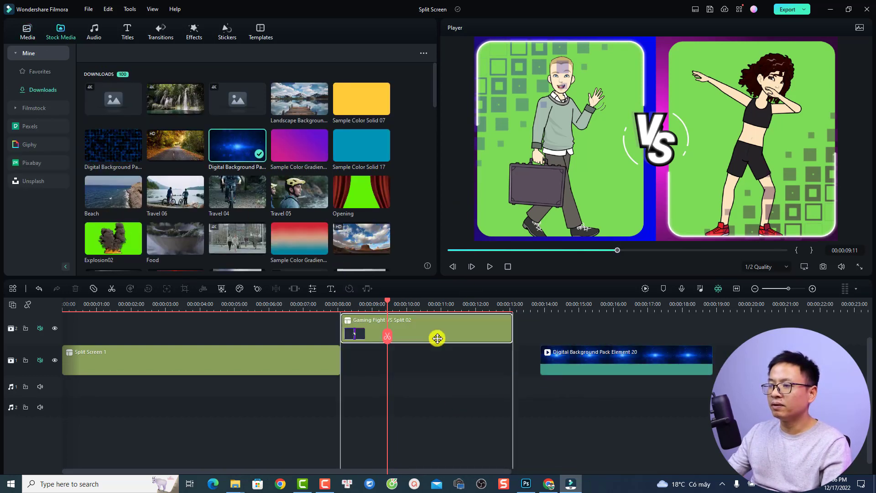
drag(567, 358, 368, 362)
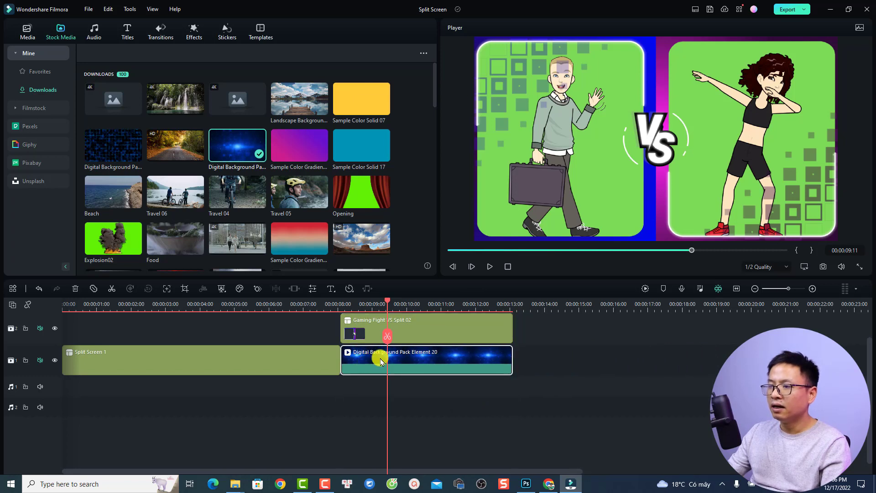
key(space)
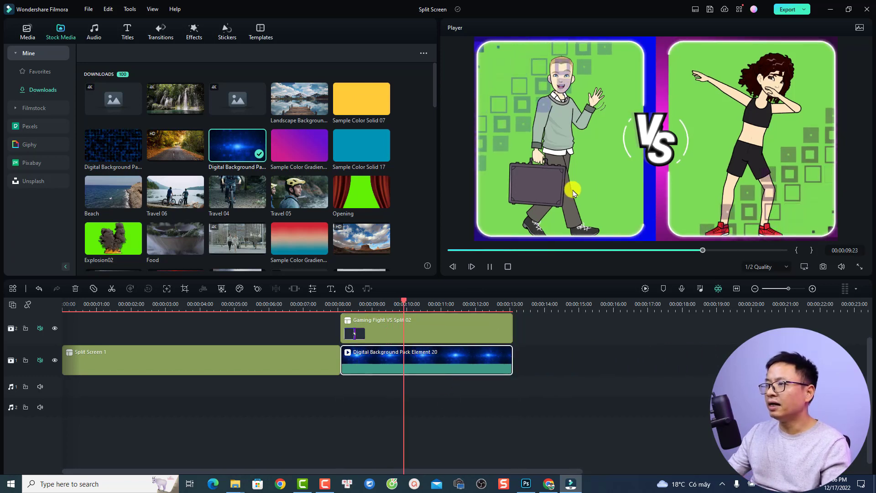
Step: In the advanced edit of Gaming Fight VS Split 02, enable Chroma Key for Untitled design (4) and apply it
click(451, 330)
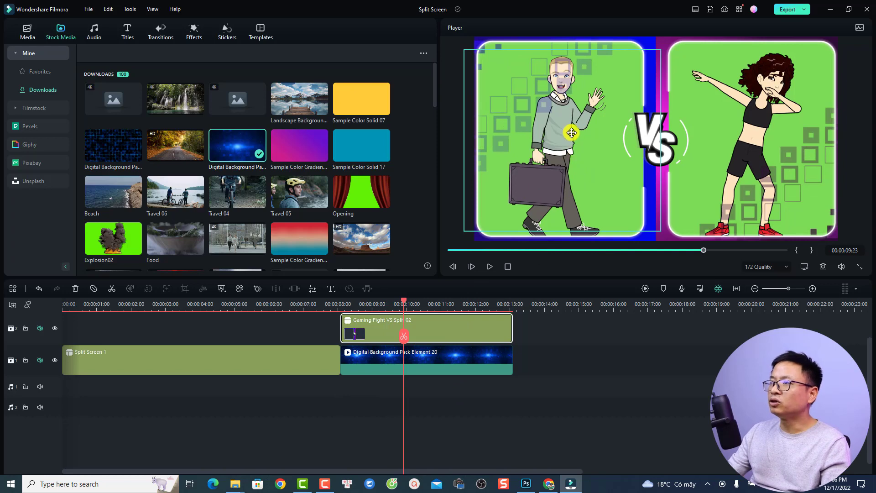
right_click(427, 329)
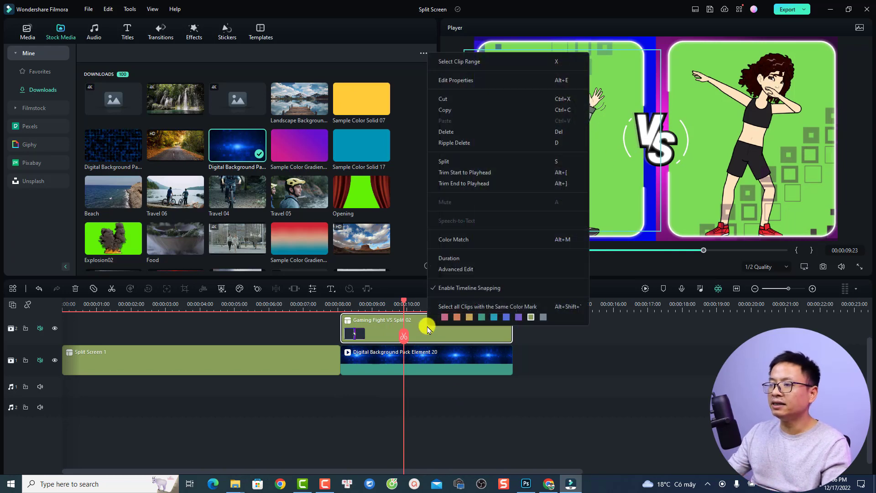
click(463, 267)
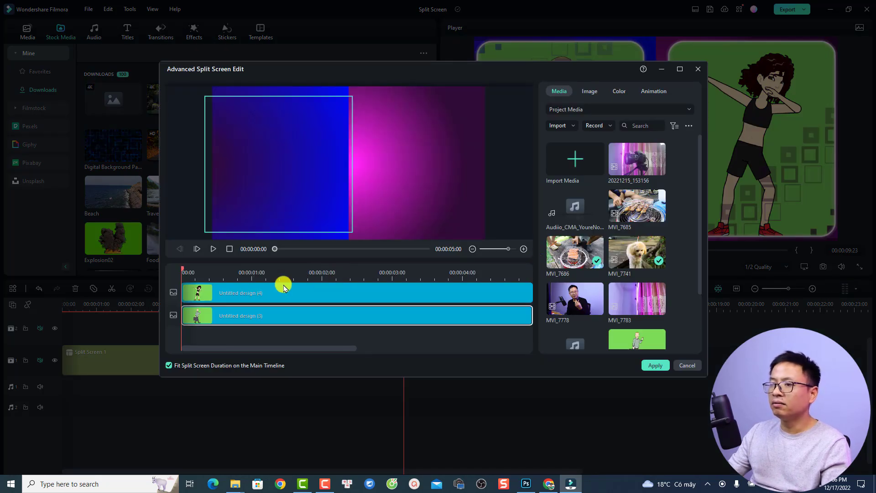
click(263, 294)
click(240, 273)
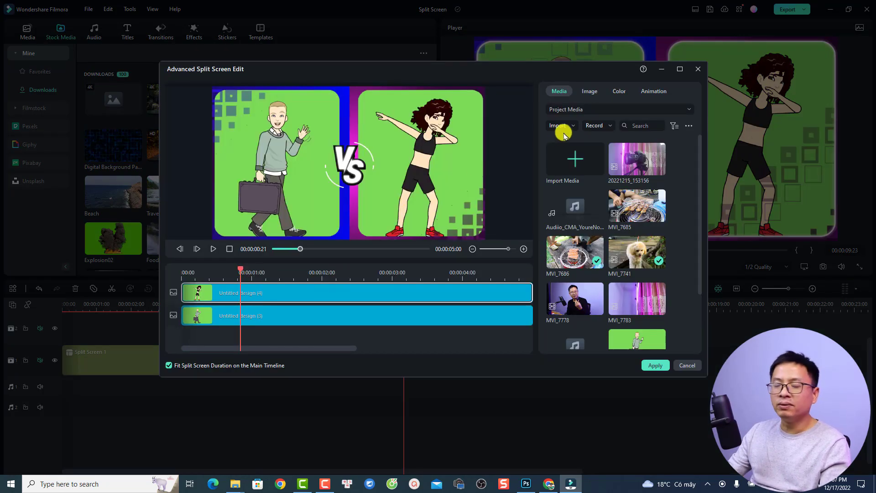
click(587, 91)
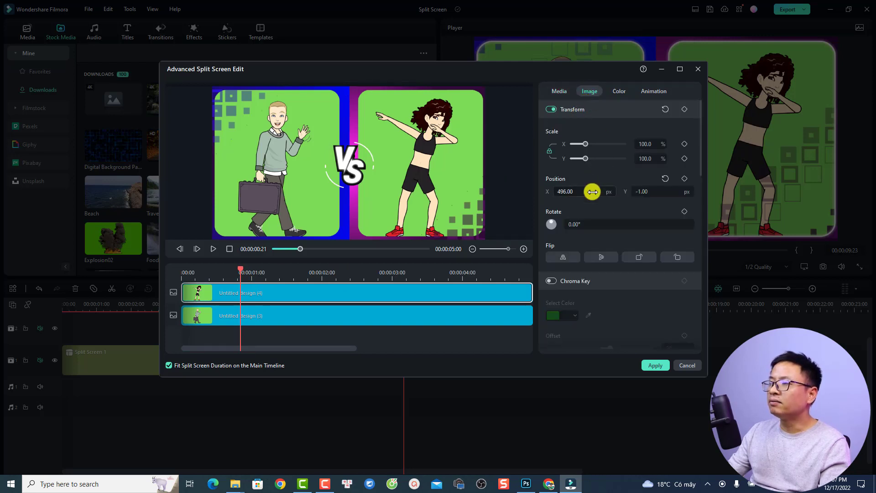
scroll(600, 212, down, 3)
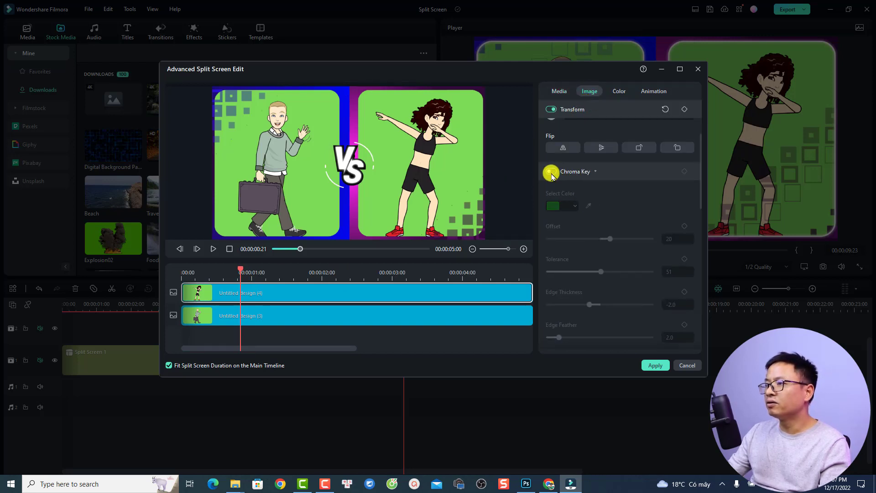
click(551, 172)
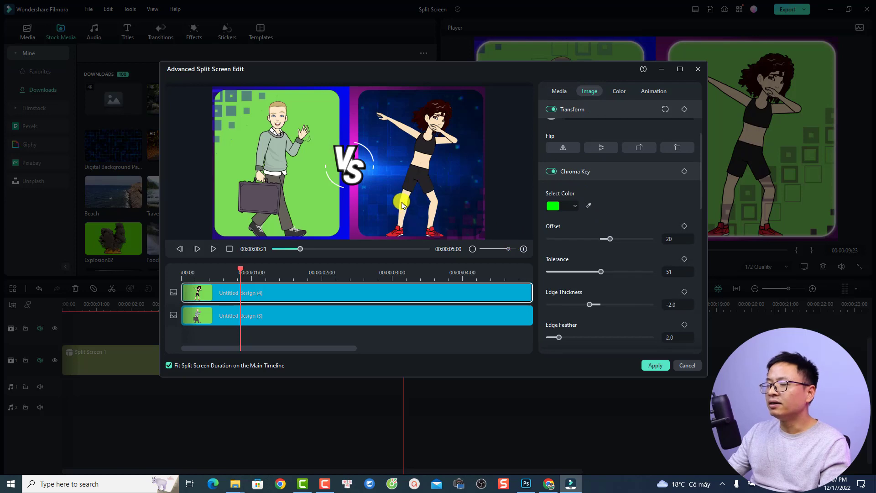
click(647, 365)
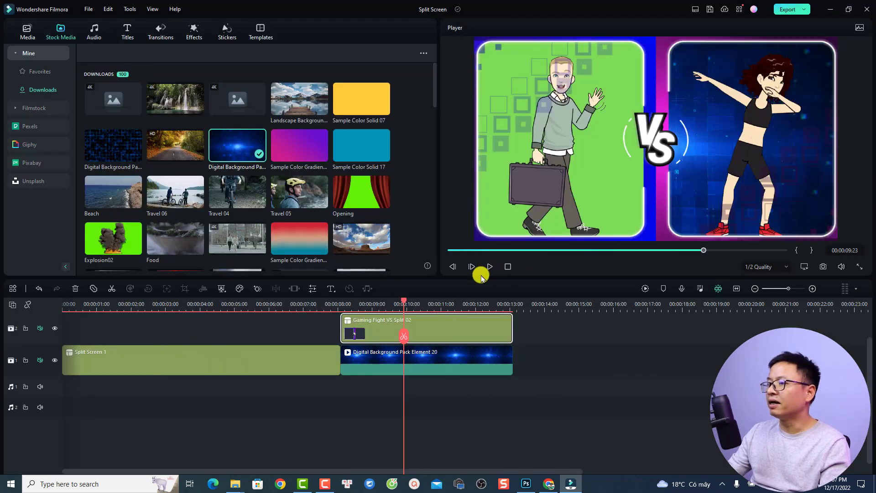
Step: Play Gaming Fight VS Split 02 from 00:00:09:00 to check the keyed-out woman frame
click(371, 305)
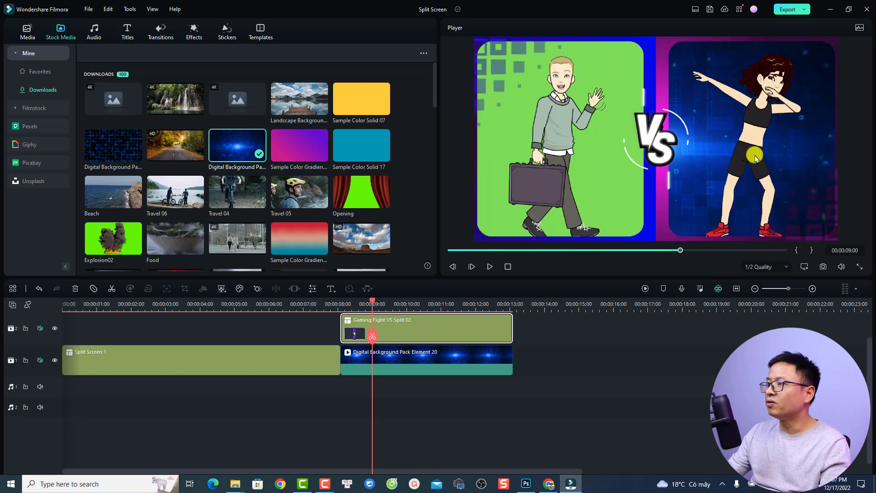
key(space)
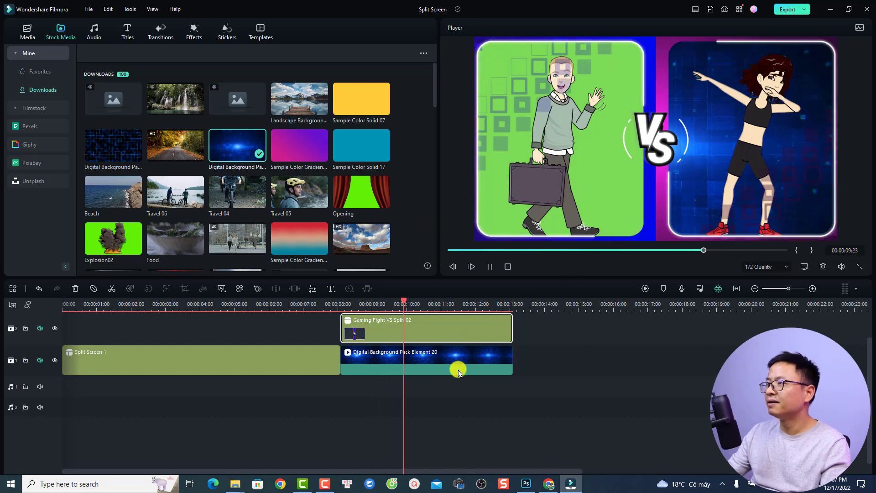
key(space)
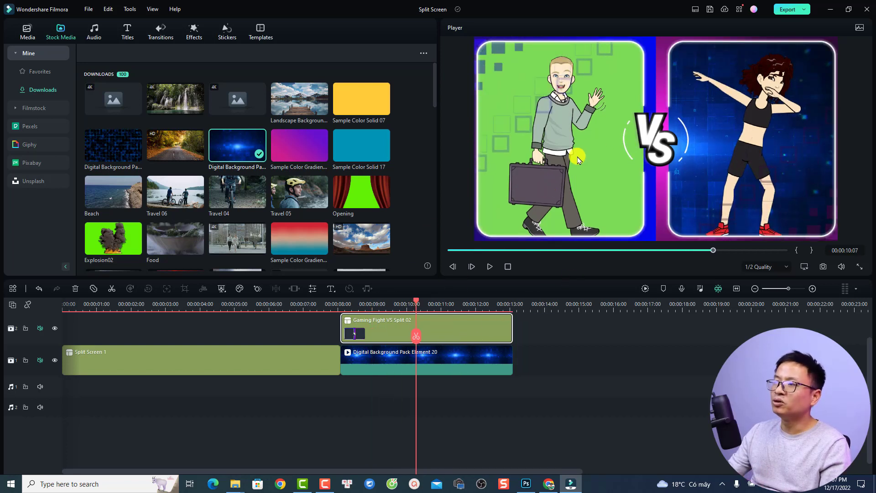
Step: Reopen the advanced edit of Gaming Fight VS Split 02, enable Chroma Key for Untitled design (3) and preview the result
right_click(456, 321)
click(481, 255)
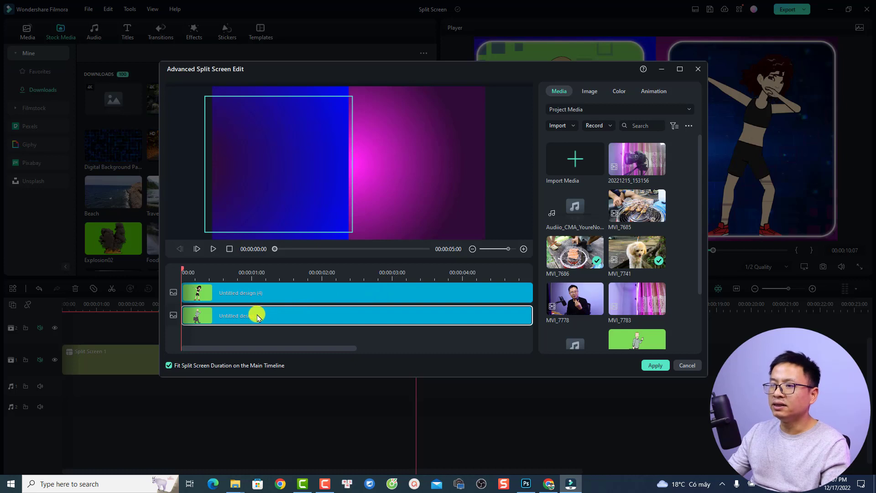
click(589, 90)
scroll(554, 273, down, 2)
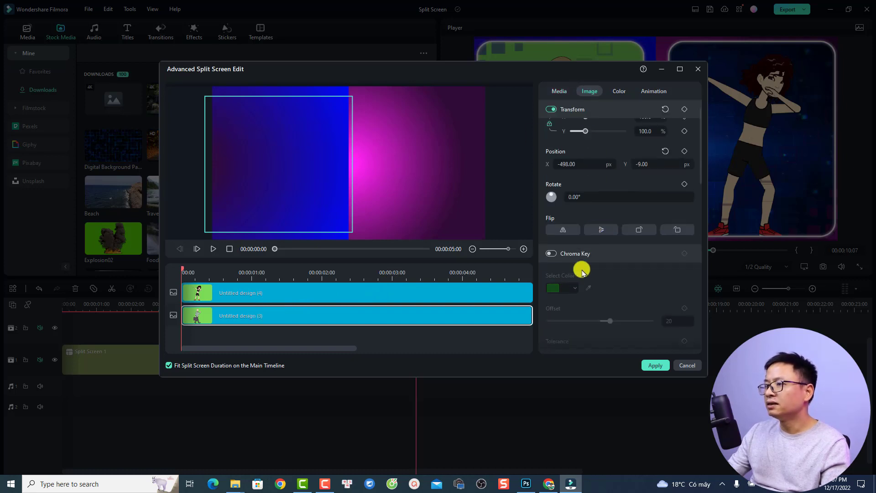
click(552, 253)
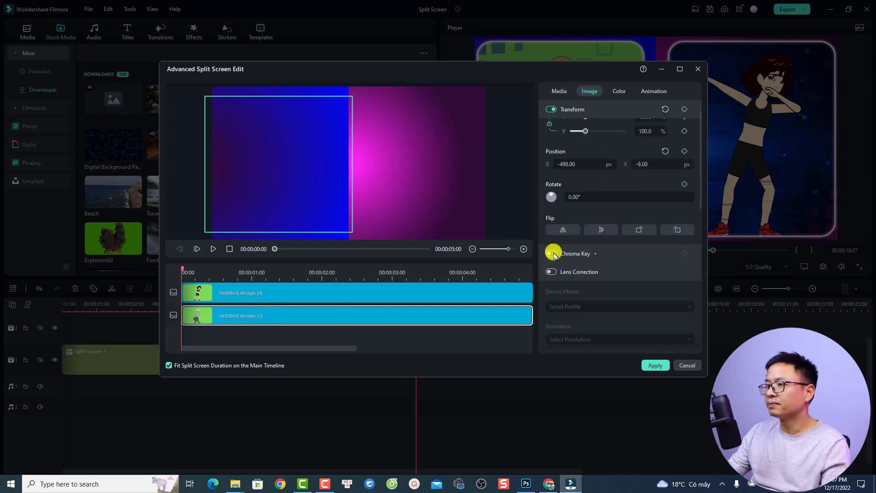
click(552, 254)
click(231, 271)
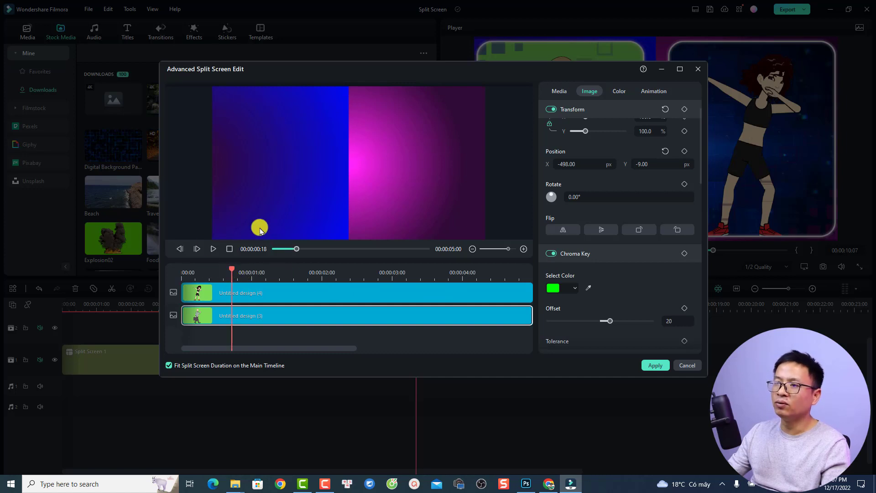
key(space)
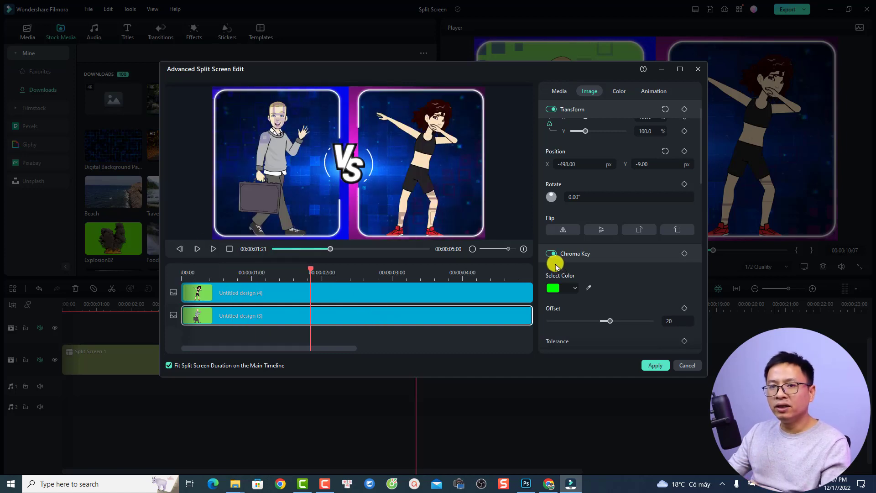
Step: Keyframe the scale of Untitled design (4): 100% at 00:00:01:21, 121.4% at 00:00:02:00 and 100% at 00:00:02:05
click(319, 289)
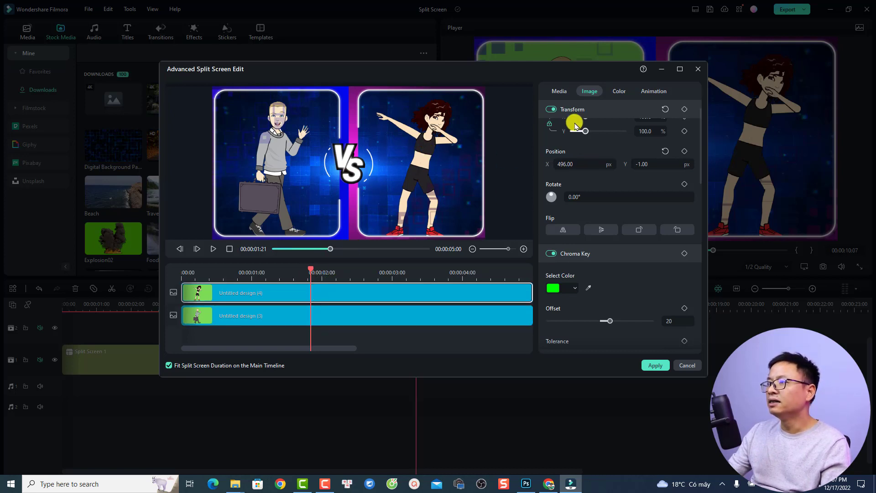
scroll(576, 125, up, 1)
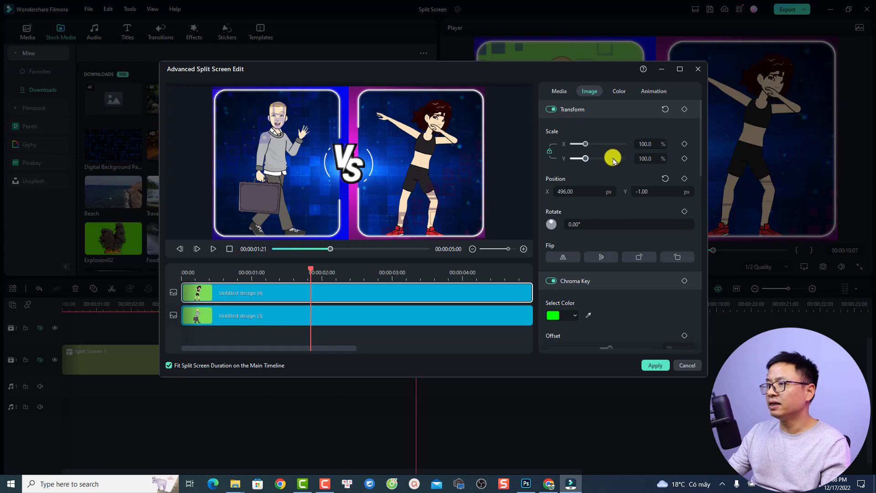
click(684, 145)
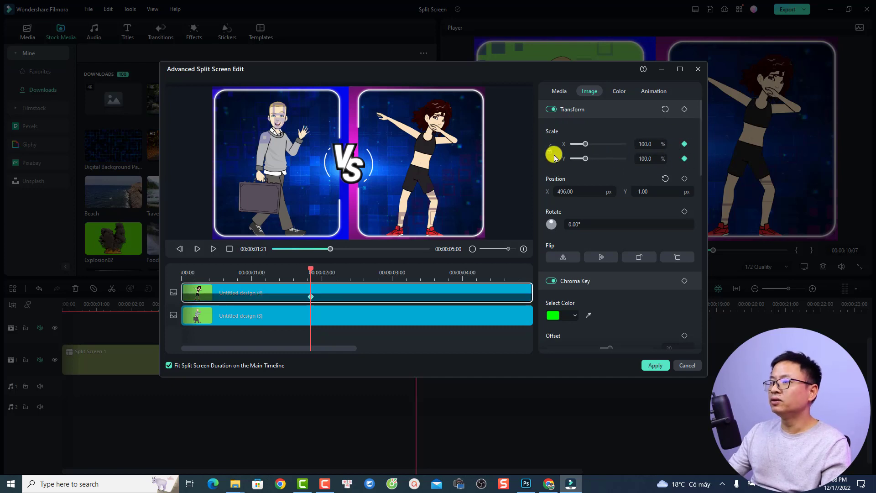
drag(310, 270, 321, 270)
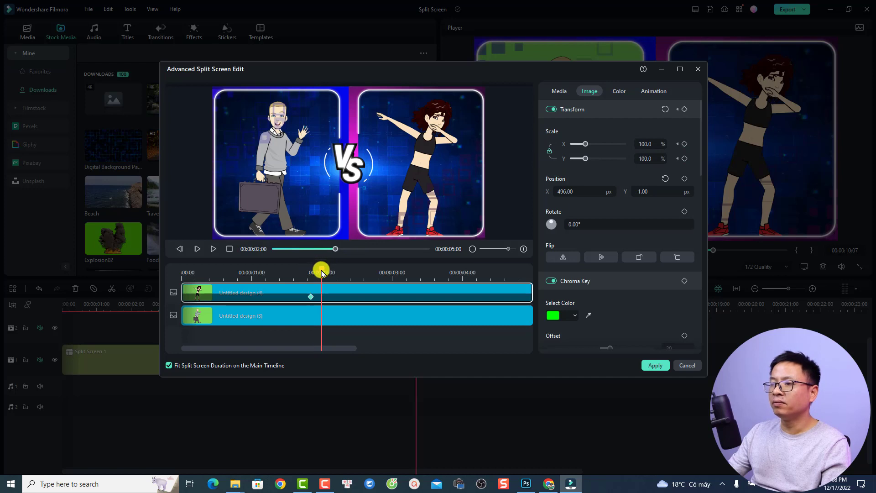
drag(587, 144, 587, 143)
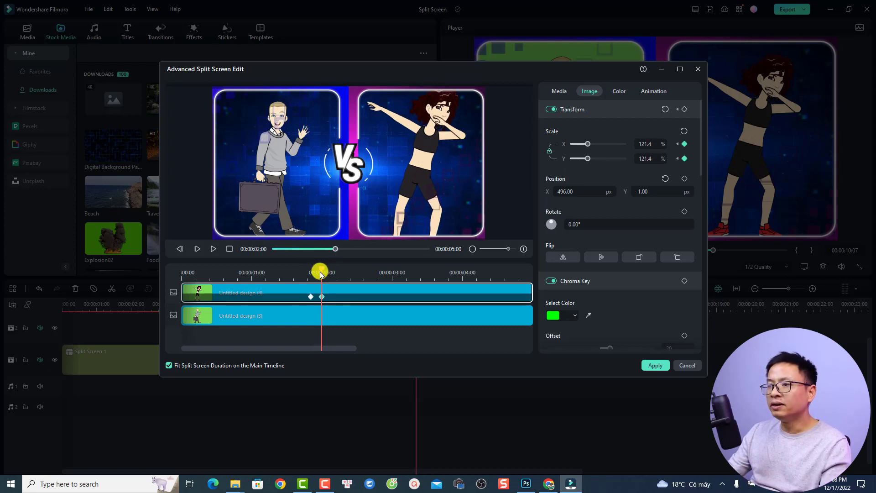
drag(321, 270, 334, 272)
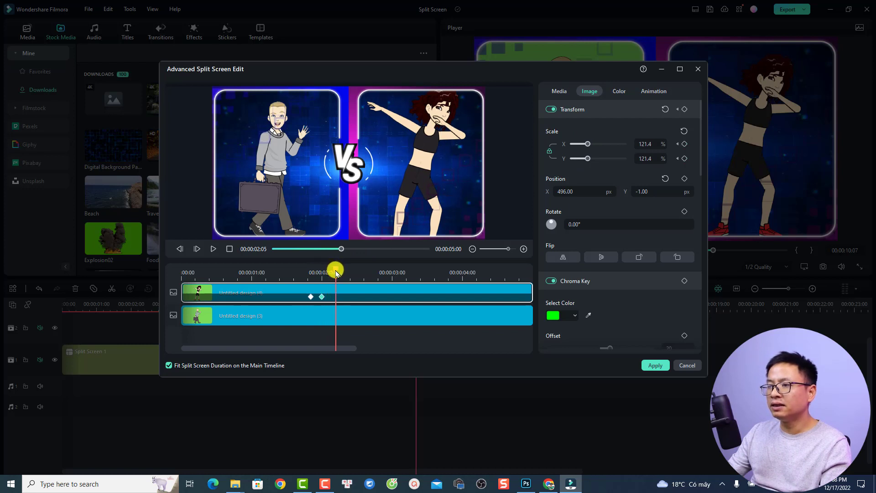
click(684, 144)
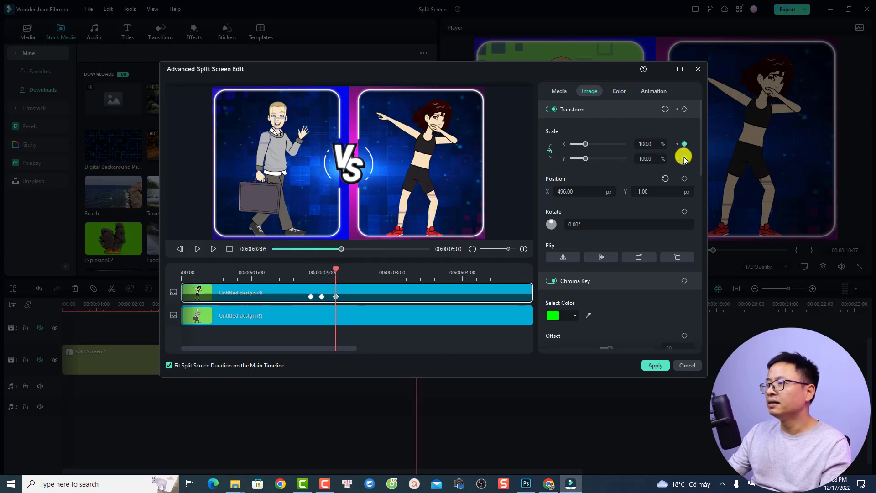
Step: Play the scale animation of Untitled design (4) from 00:00:01:17 and select Untitled design (3)
click(298, 274)
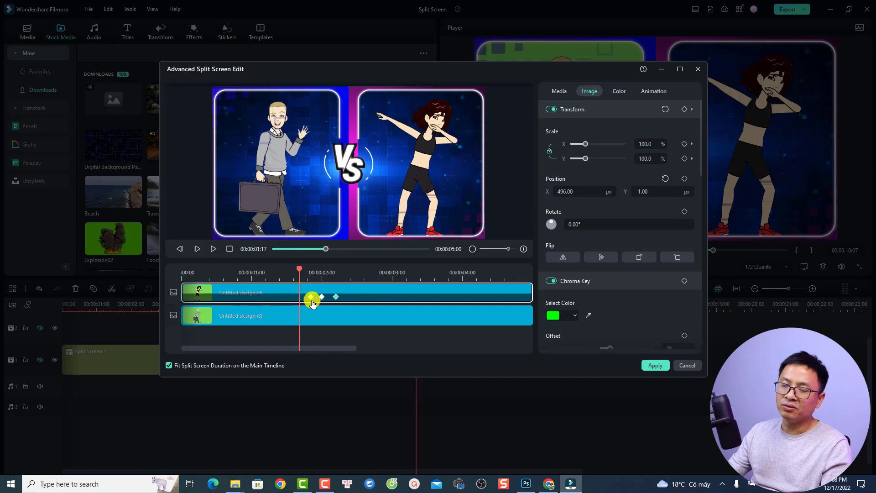
key(space)
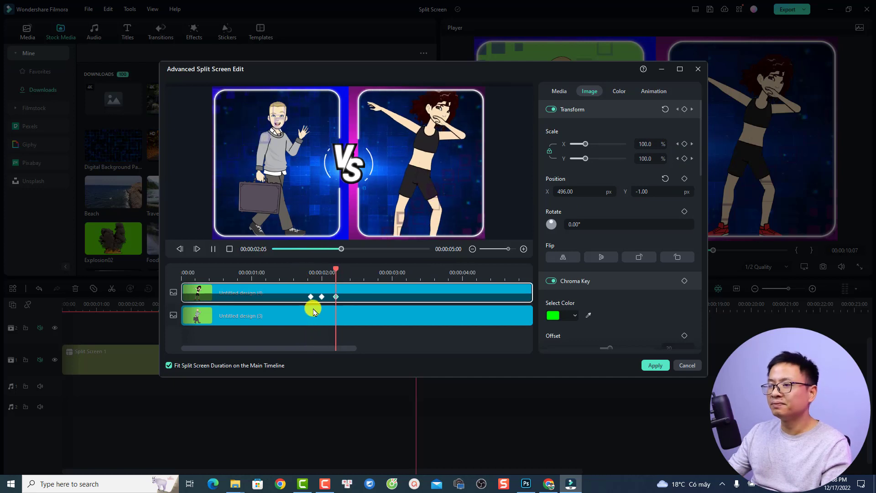
click(282, 314)
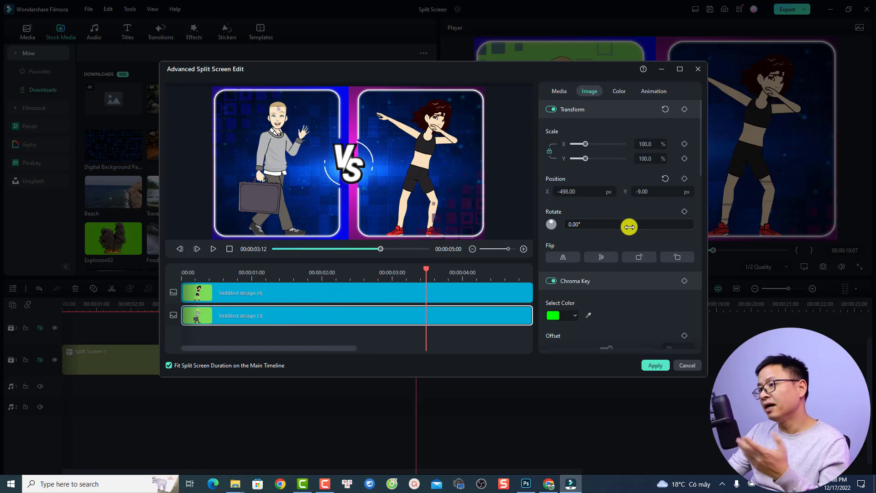
Step: Apply the advanced split screen edit to Gaming Fight VS Split 02 and deselect the clip
click(655, 365)
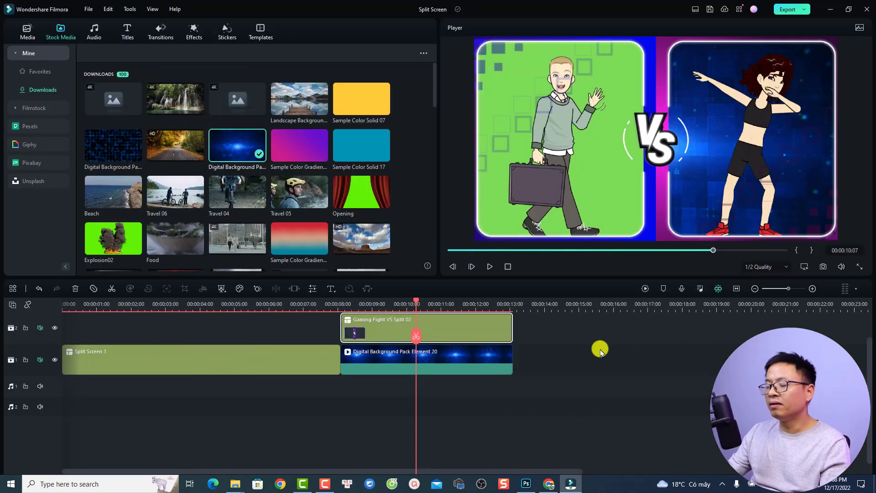
click(520, 340)
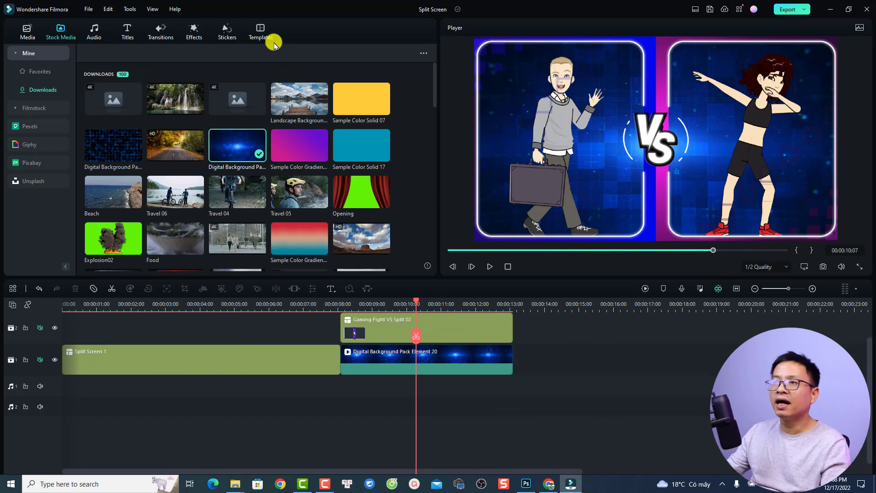
Step: Add the Mock-up split screen template Device Mockup Pack Split 11 to the main track directly after Digital Background Pack Element 20
click(261, 31)
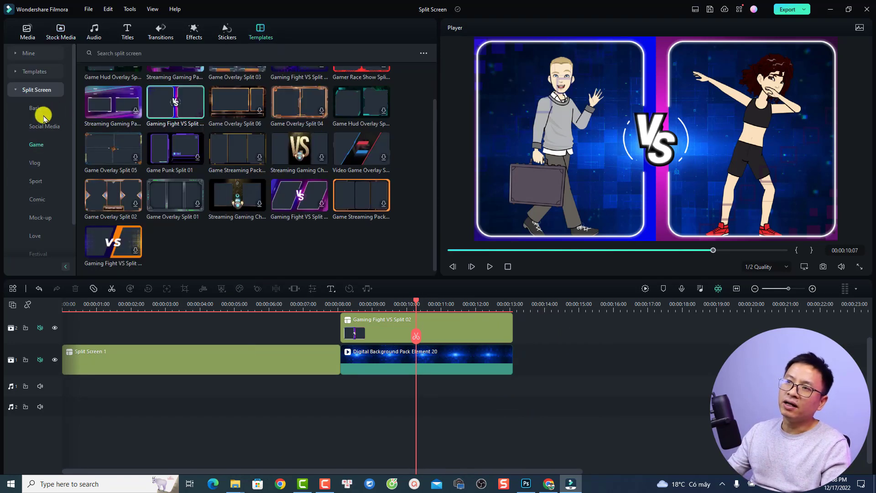
click(30, 164)
click(34, 182)
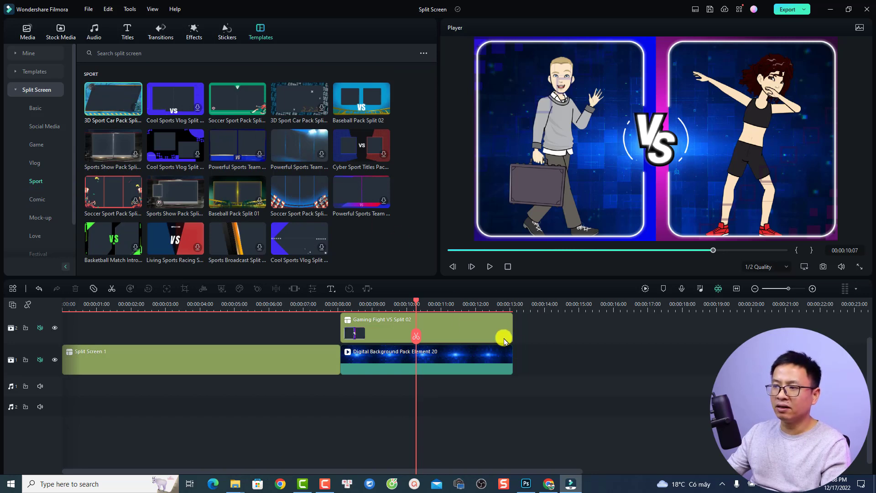
click(38, 219)
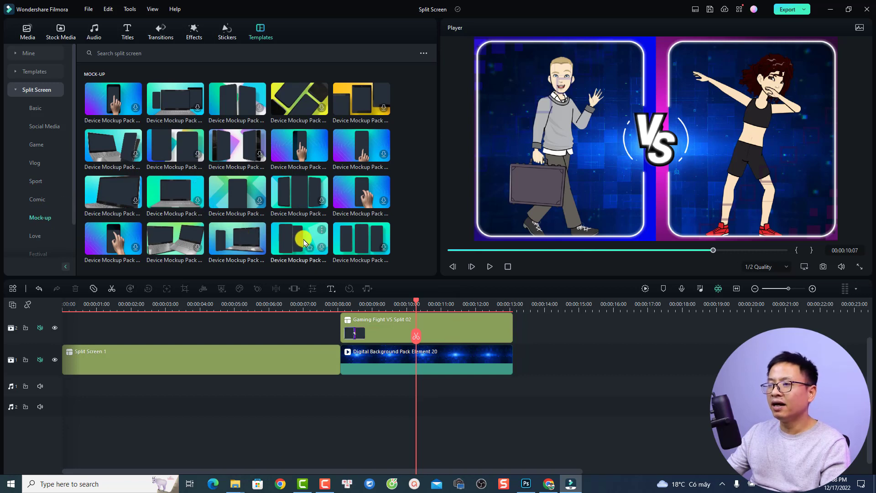
drag(223, 249, 329, 350)
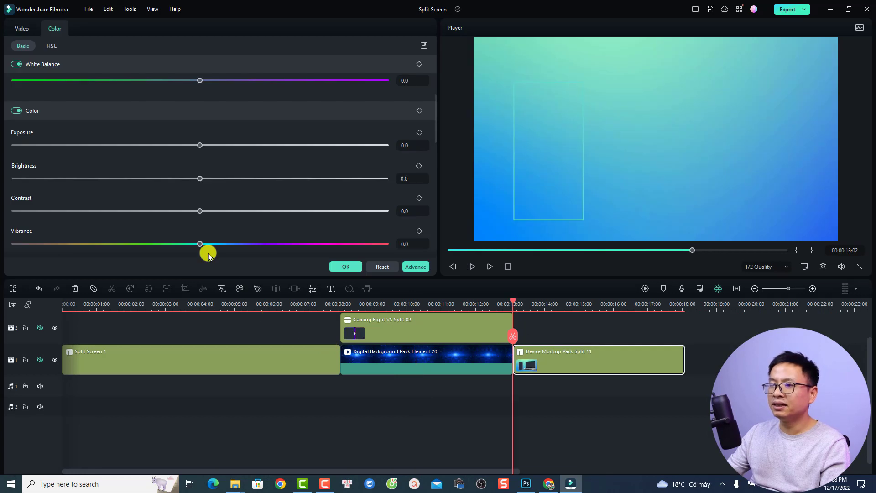
Step: Play Device Mockup Pack Split 11 up to the two filled device screens and close its settings
key(space)
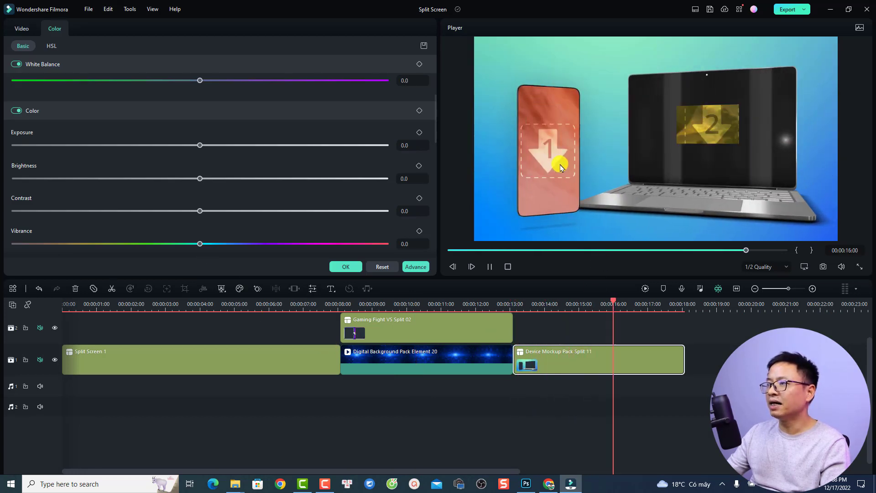
key(space)
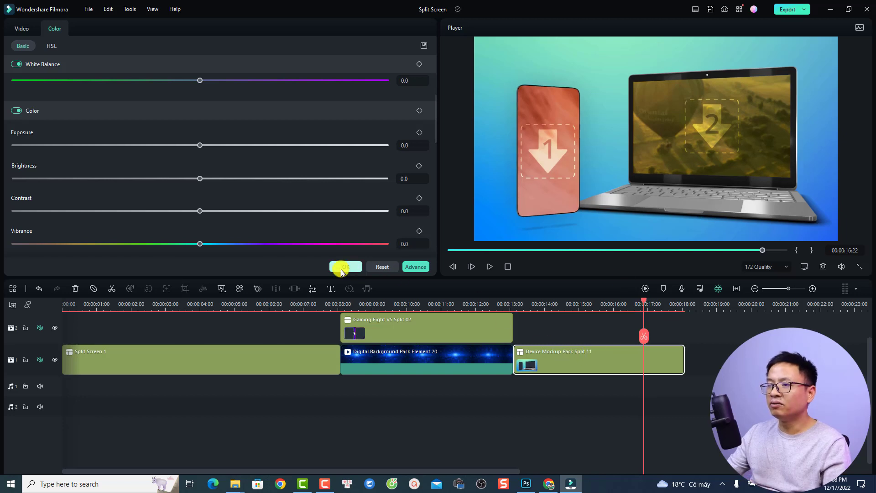
click(340, 266)
Step: Place the project clip MVI_7778 in the mockup's laptop screen and zoom it out slightly to fit
click(28, 31)
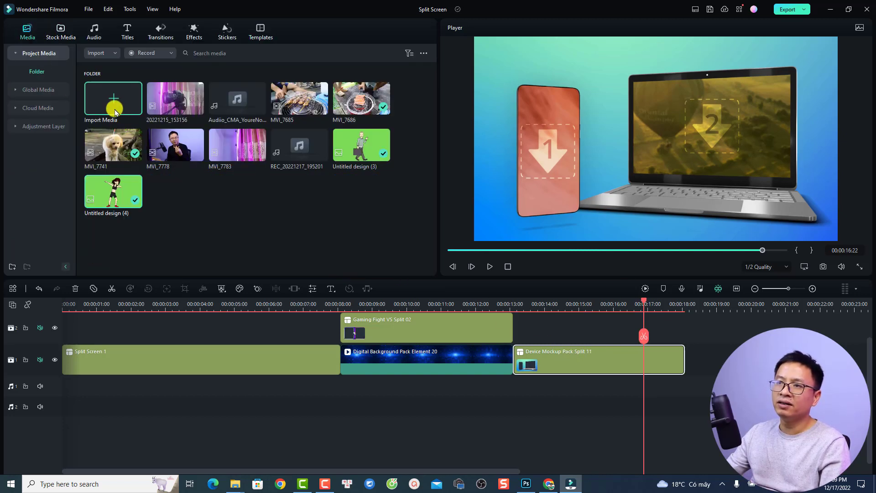
drag(172, 154, 735, 146)
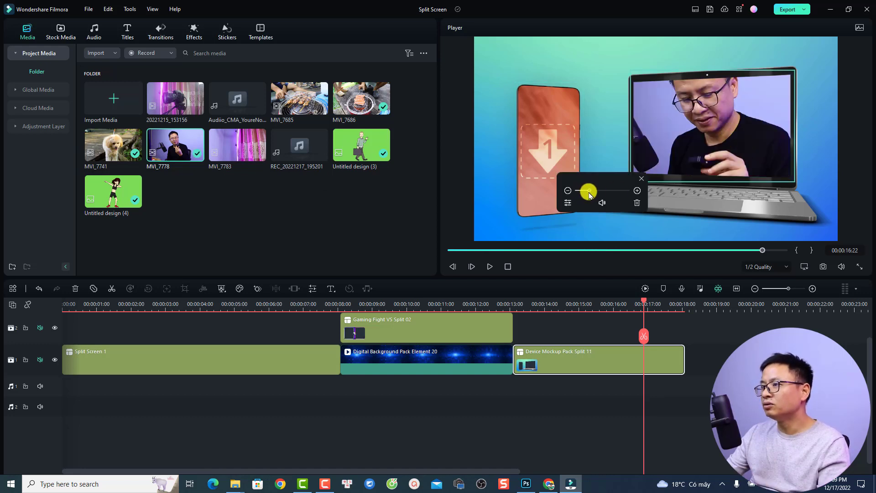
drag(588, 195, 587, 193)
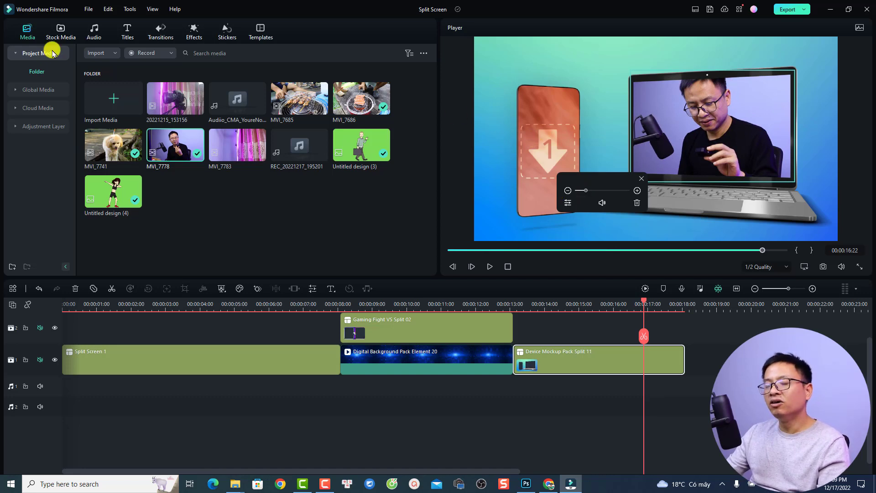
Step: Fill the mockup's phone screen with the downloaded vertical stock clip of a woman's portrait
click(52, 33)
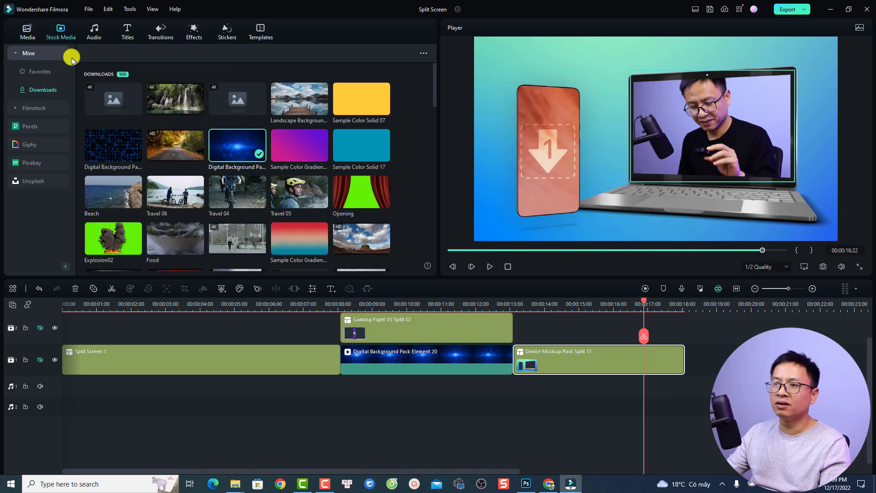
scroll(186, 165, down, 2)
scroll(189, 165, down, 4)
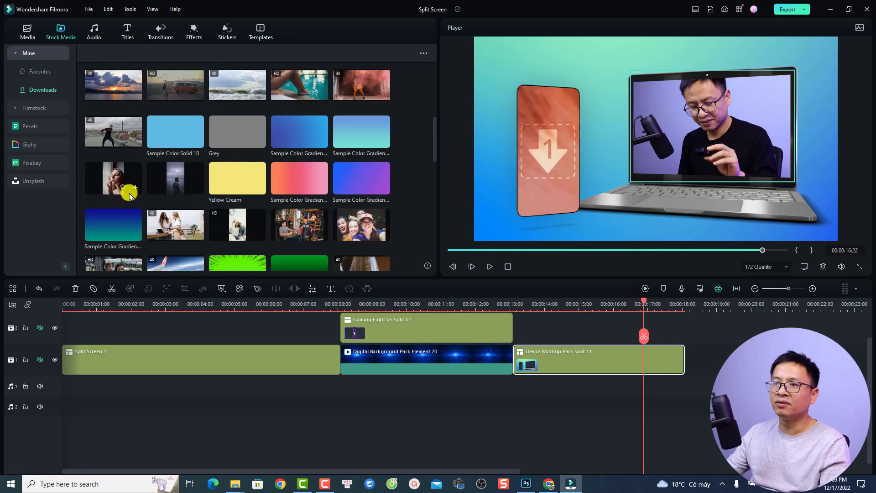
drag(129, 195, 535, 174)
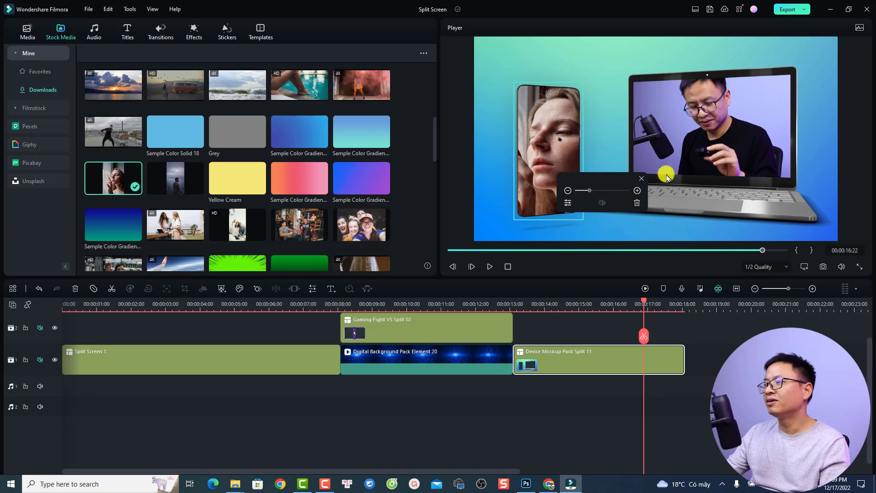
Step: Play the filled Device Mockup Pack Split 11 from 00:00:13:05
click(518, 304)
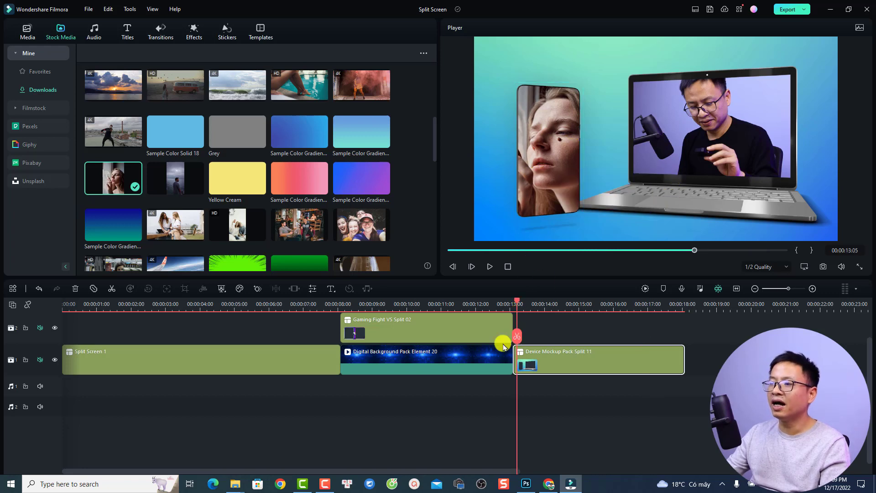
key(space)
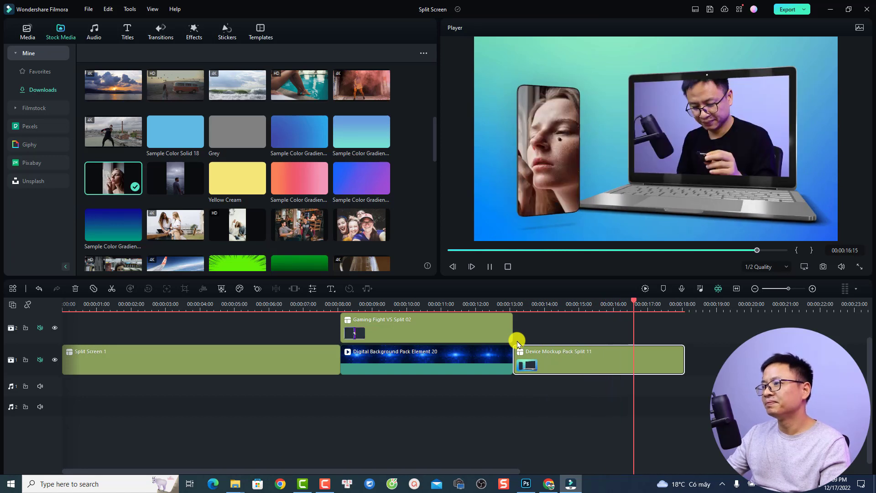
key(space)
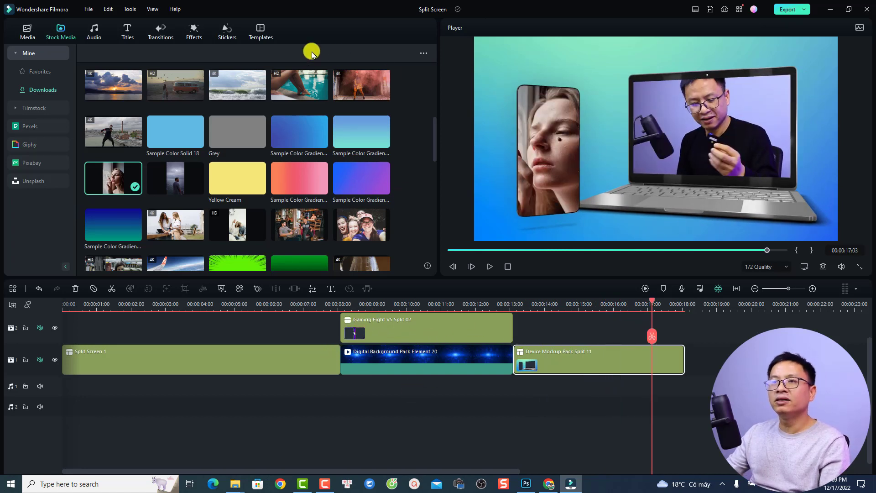
Step: Add the Warp Zoom 3 transition between Digital Background Pack Element 20 and Device Mockup Pack Split 11, and preview it from 00:00:12:11
click(165, 38)
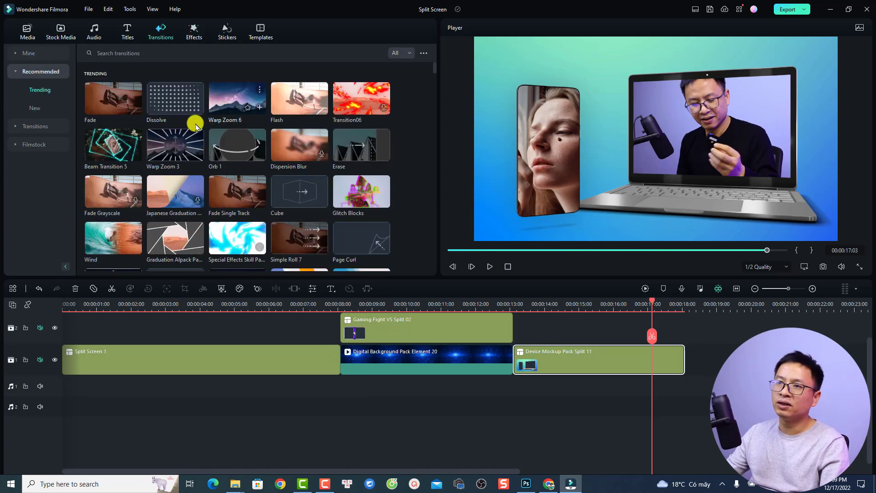
drag(170, 169, 498, 359)
click(491, 306)
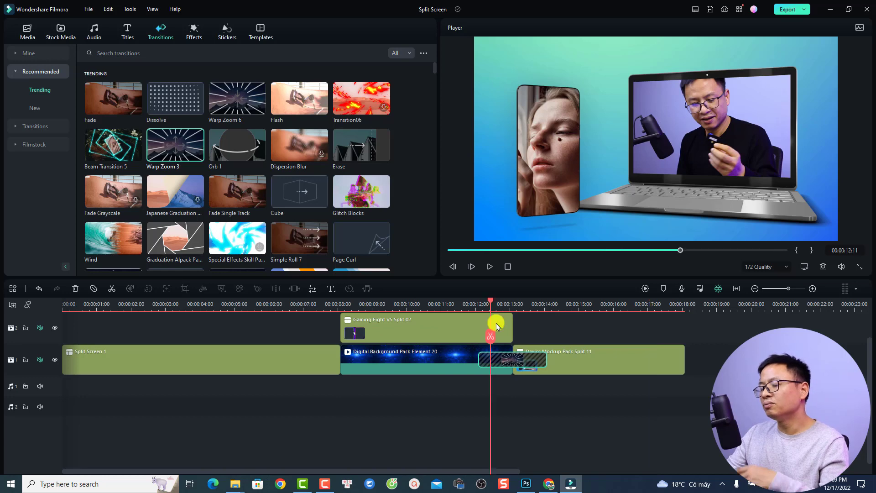
key(space)
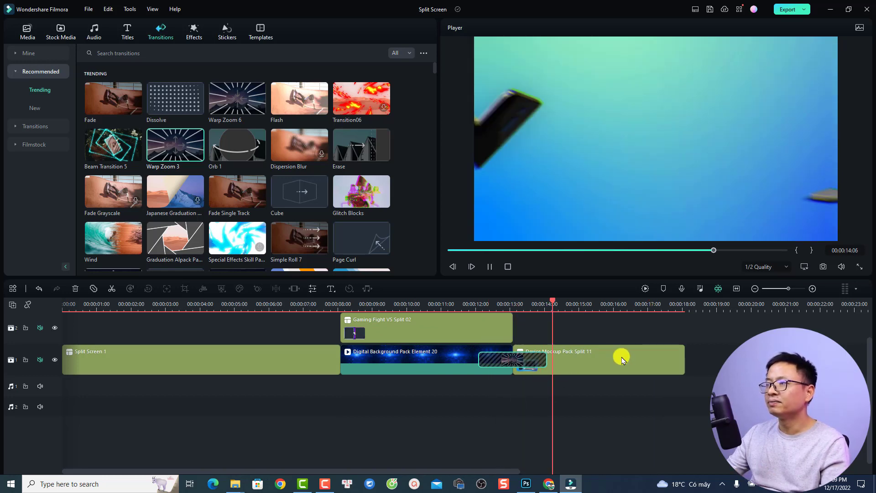
Step: Add Beam Transition 5 between Split Screen 1 and Digital Background Pack Element 20, and preview it from 00:00:06:17
drag(114, 146, 327, 367)
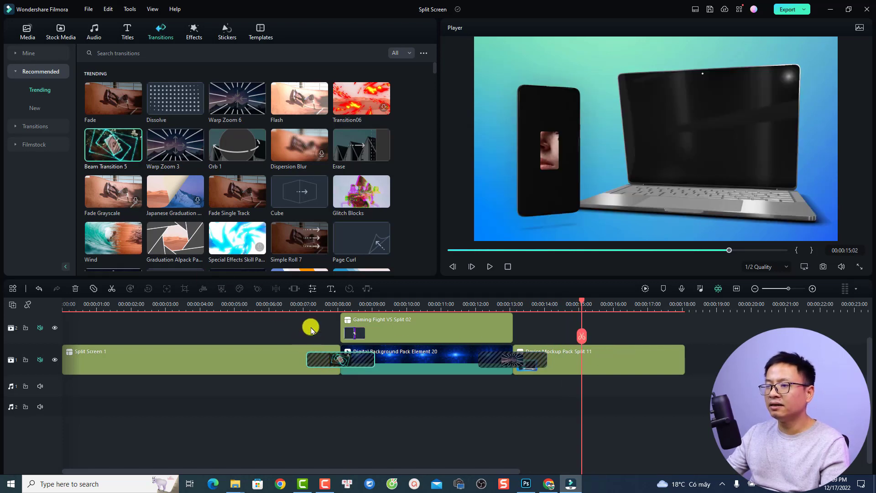
click(292, 302)
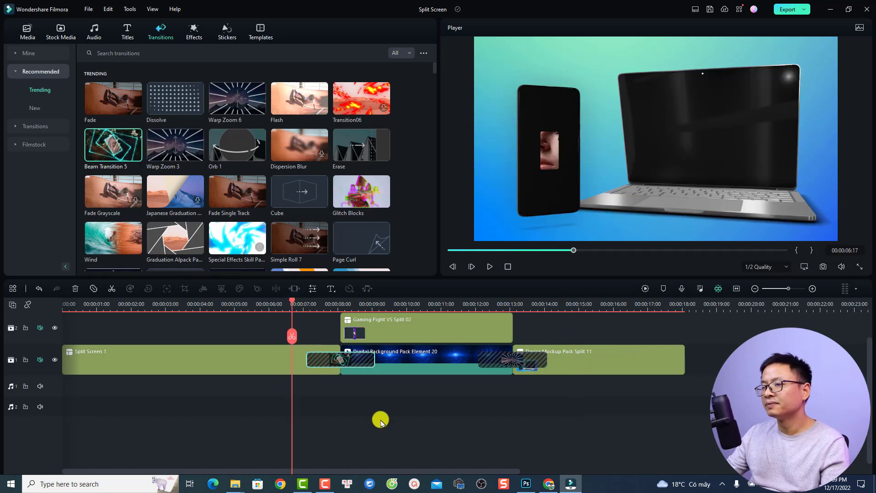
key(space)
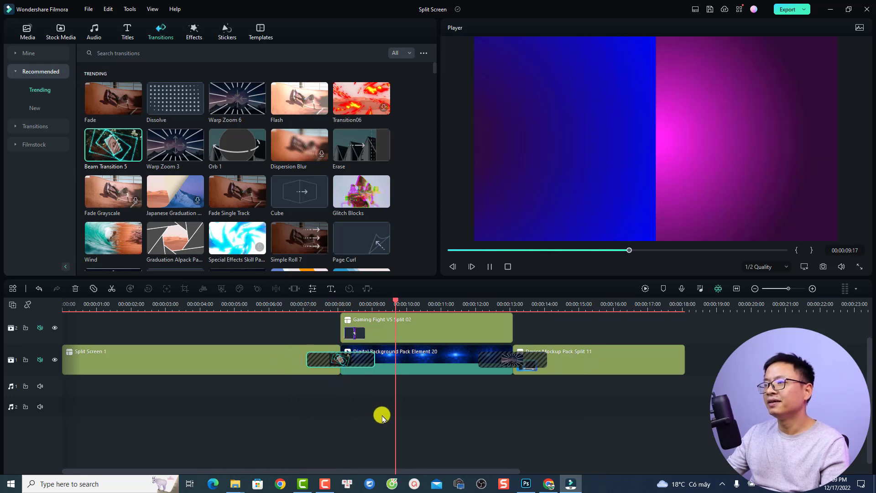
key(space)
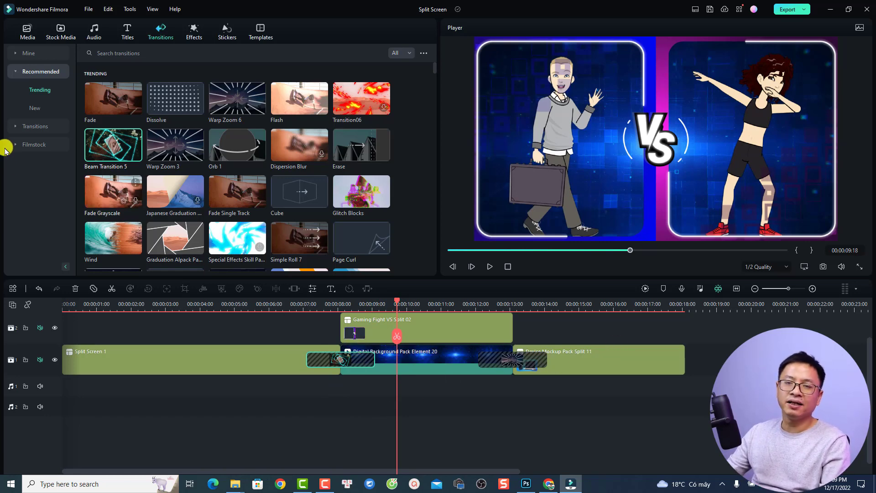
Step: Show the imported project media
click(27, 31)
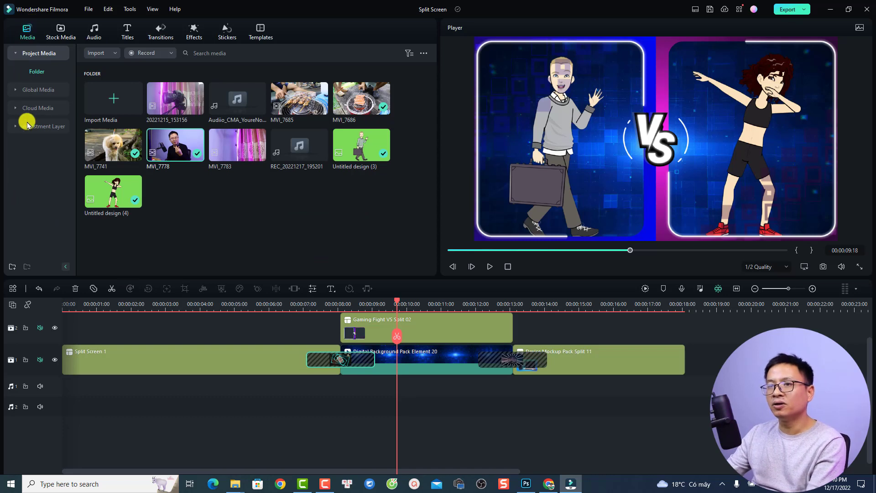